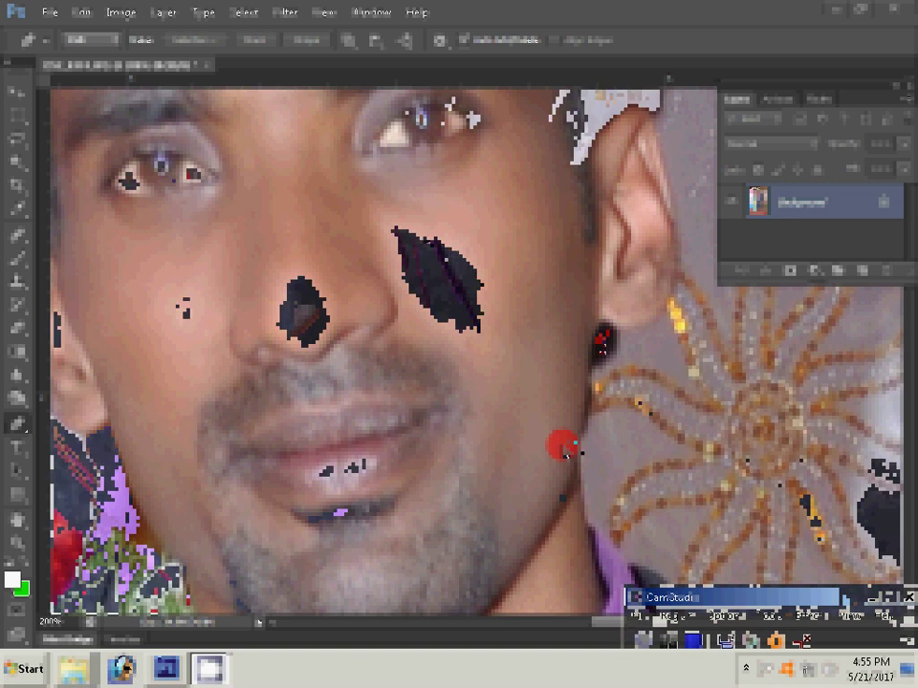
- Pan along the groom's jacket shoulder and sleeve, and add a path anchor on the sleeve outline
left_click_drag(564, 450, 436, 300)
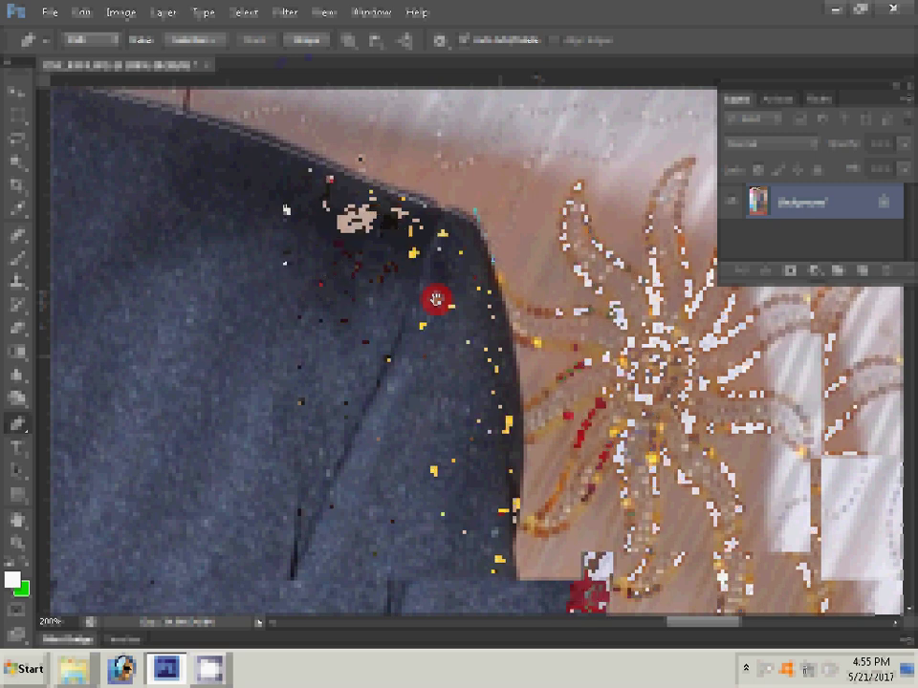
left_click_drag(436, 300, 263, 325)
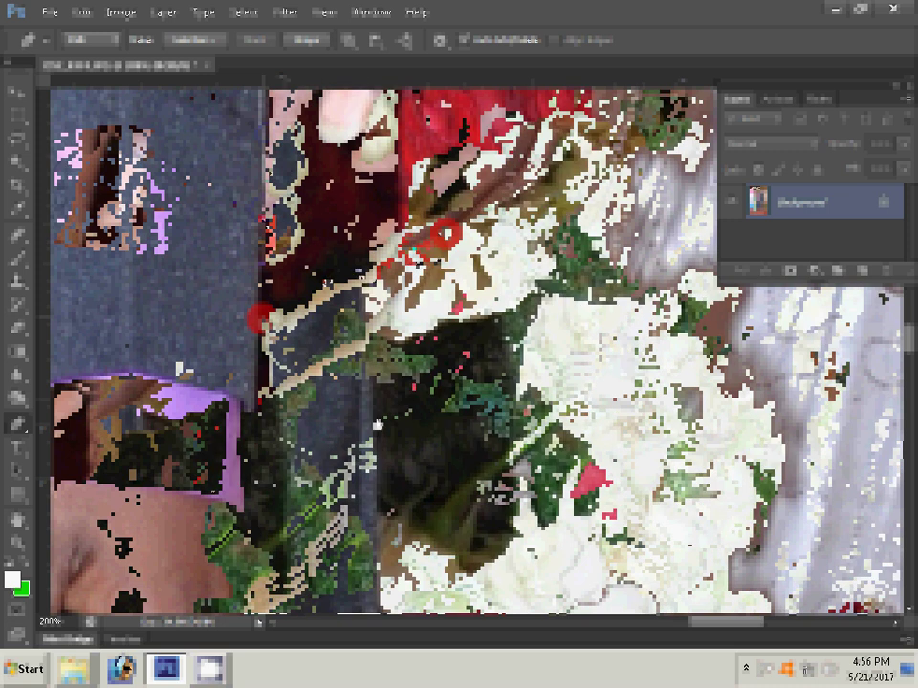
left_click_drag(445, 232, 362, 115)
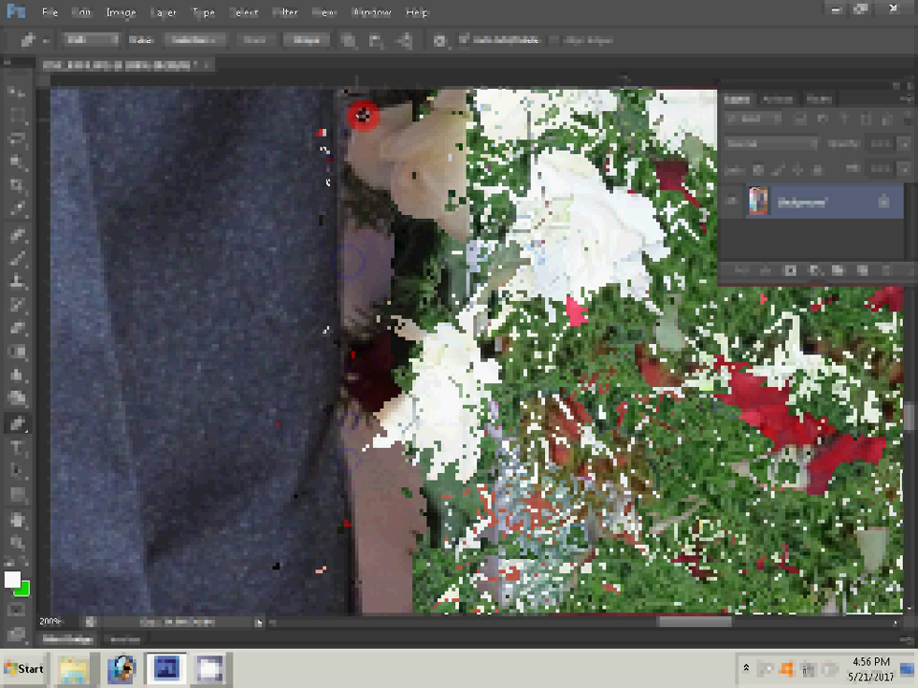
scroll(256, 463, "down", 5)
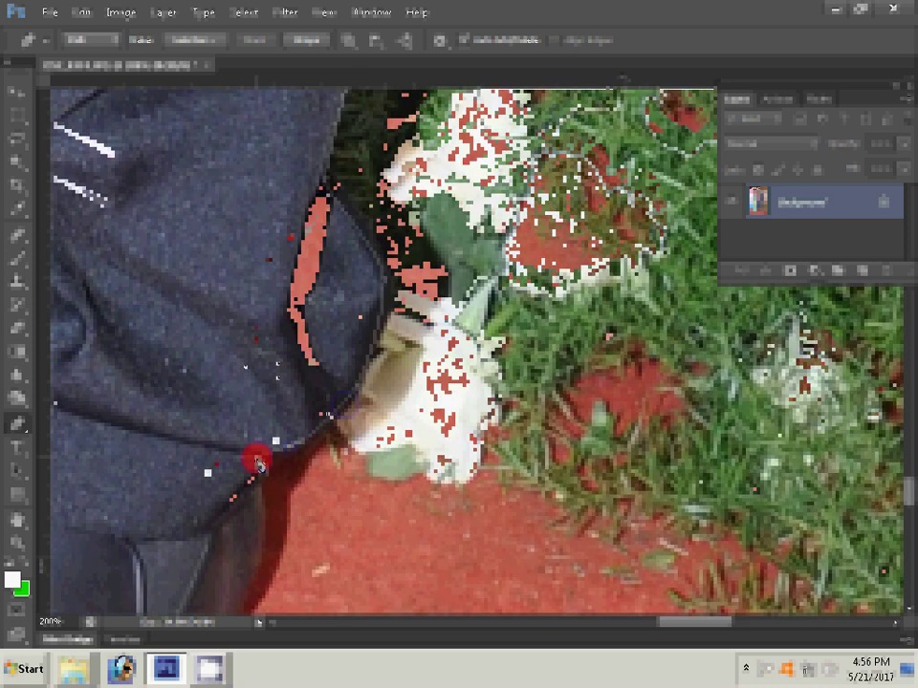
left_click(426, 416)
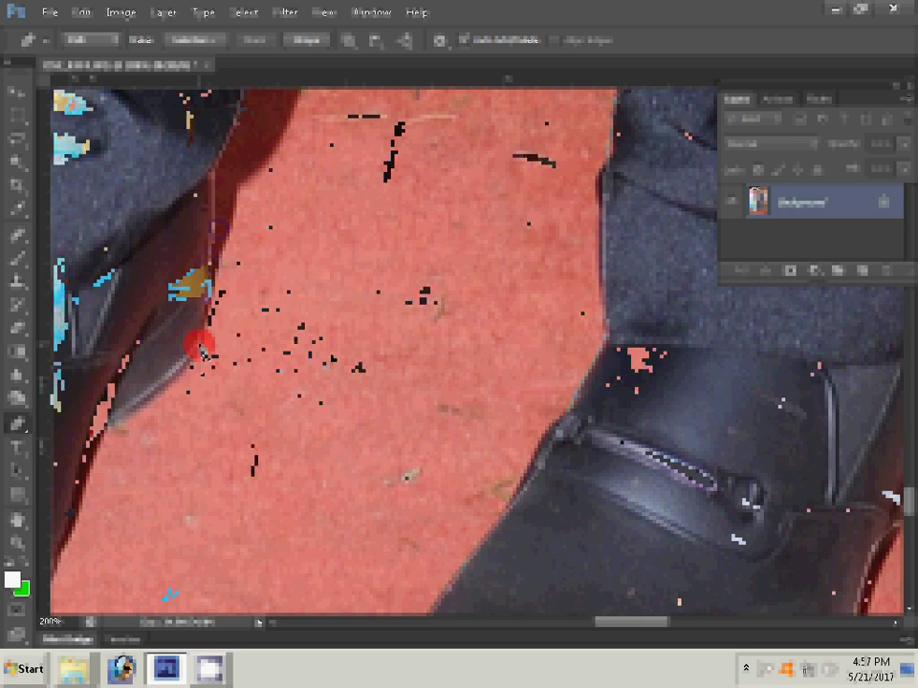
- Pan down to the bride's saree and add a path anchor along its hem edge
left_click_drag(203, 350, 384, 473)
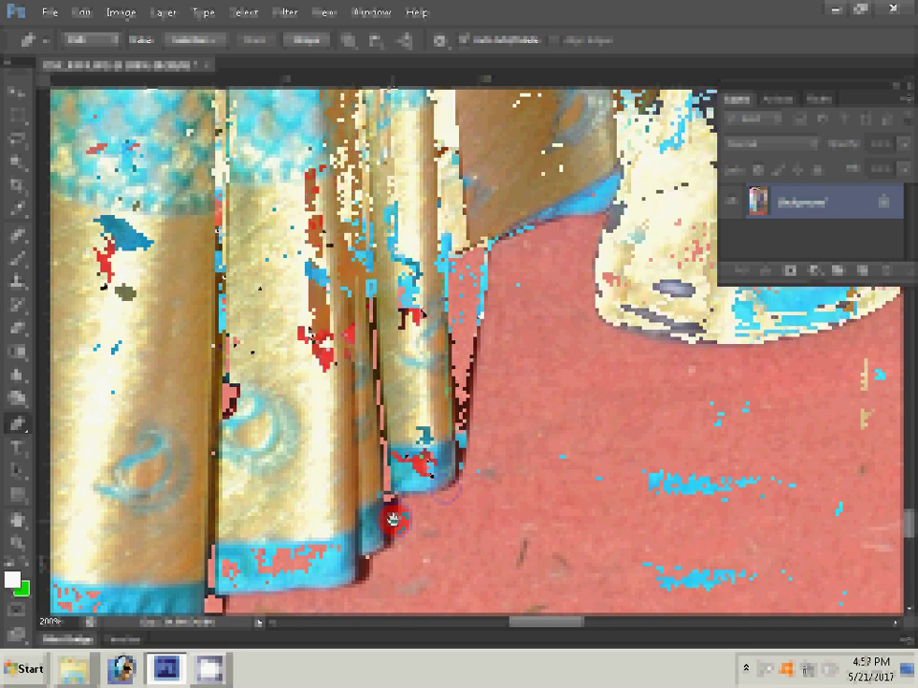
left_click_drag(392, 521, 334, 399)
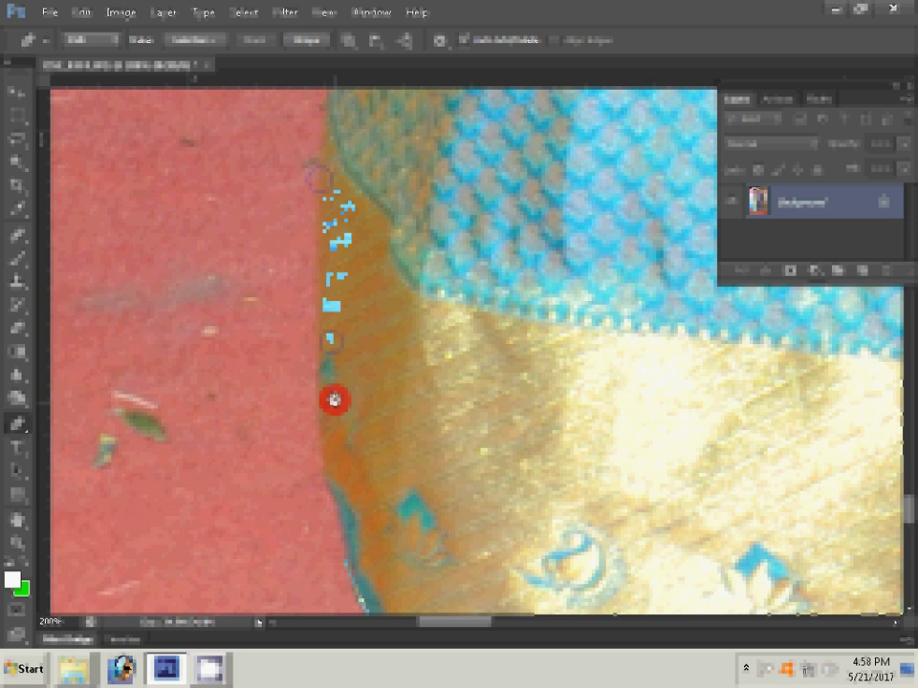
left_click(333, 400)
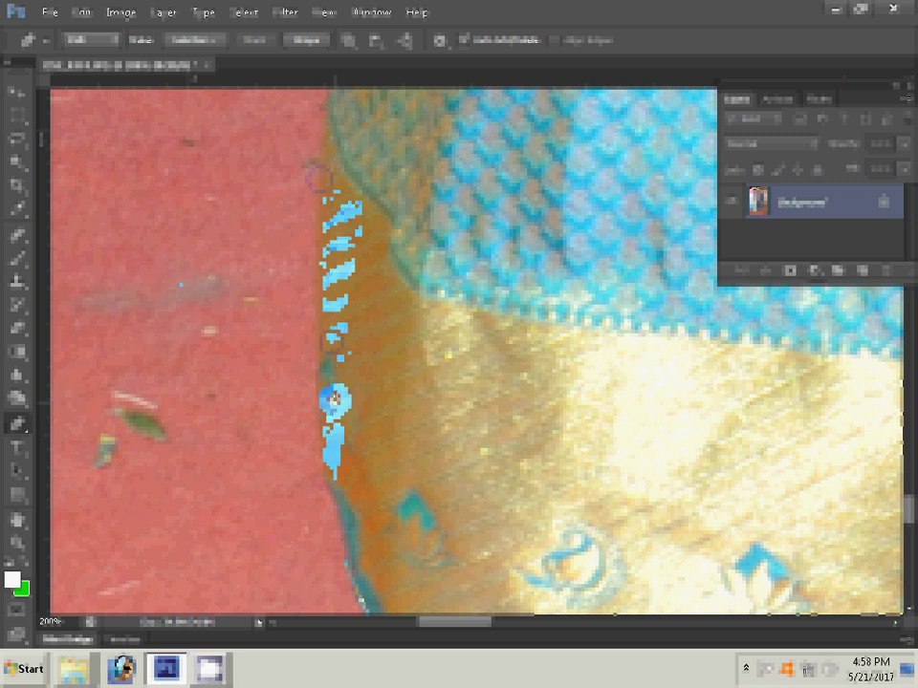
- Add another anchor down the saree hem, then scroll up toward the bouquet and collar
left_click(361, 489)
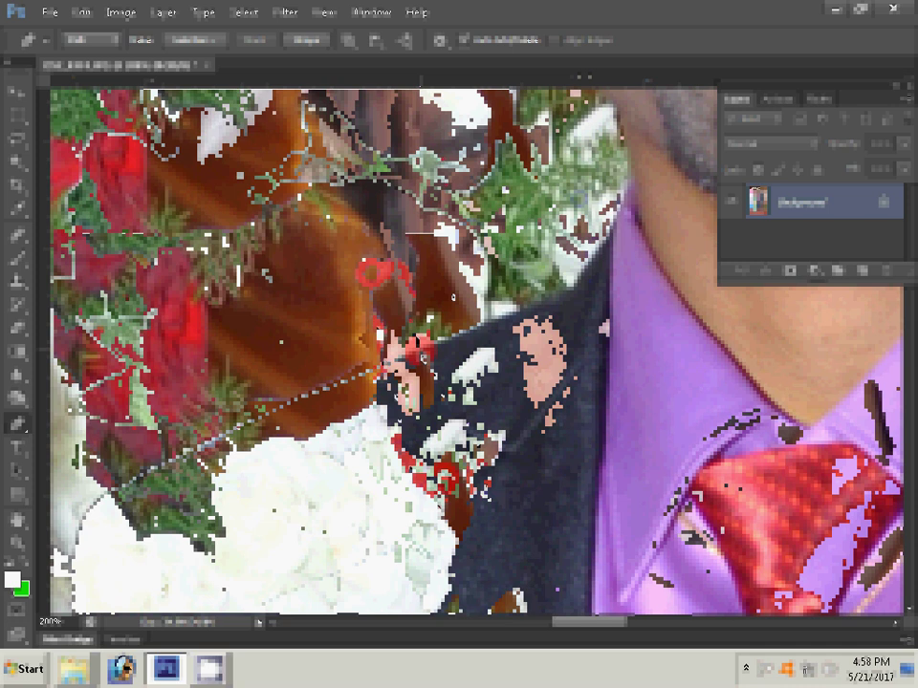
scroll(386, 346, "up", 5)
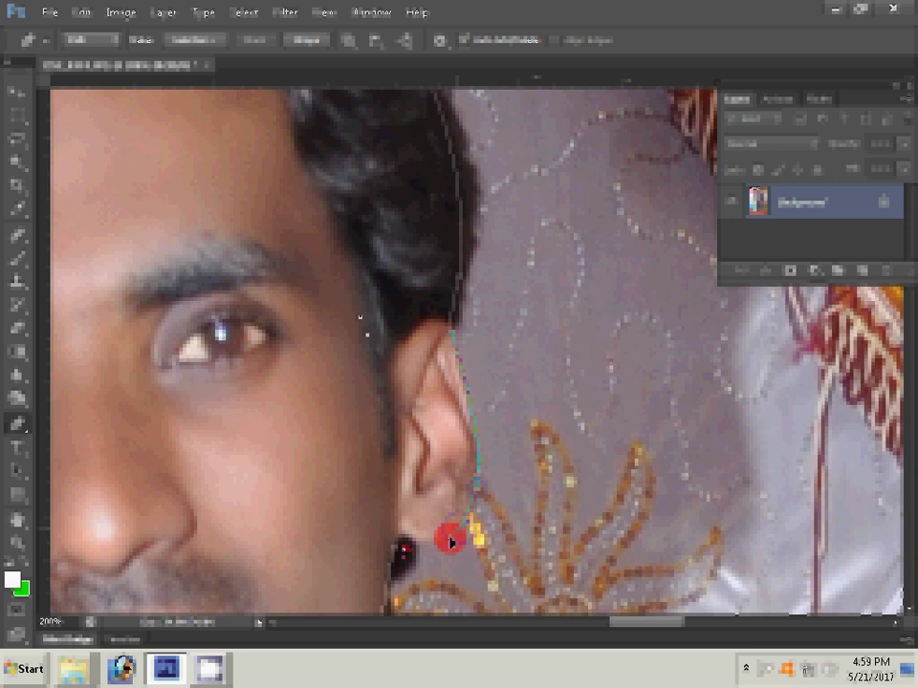
- Convert the traced couple path into a selection
right_click(450, 540)
left_click(385, 391)
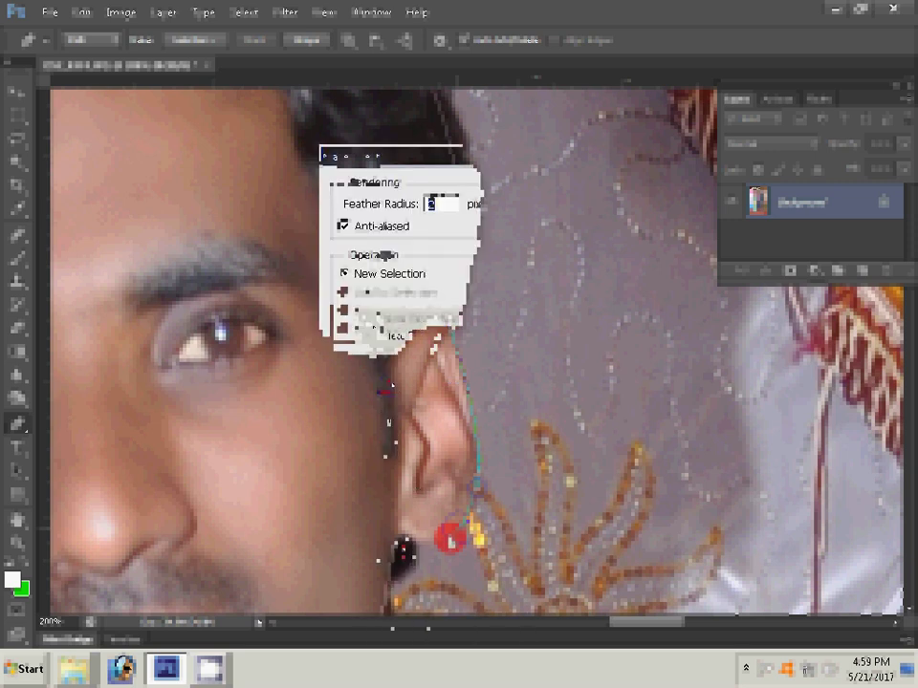
key("Return")
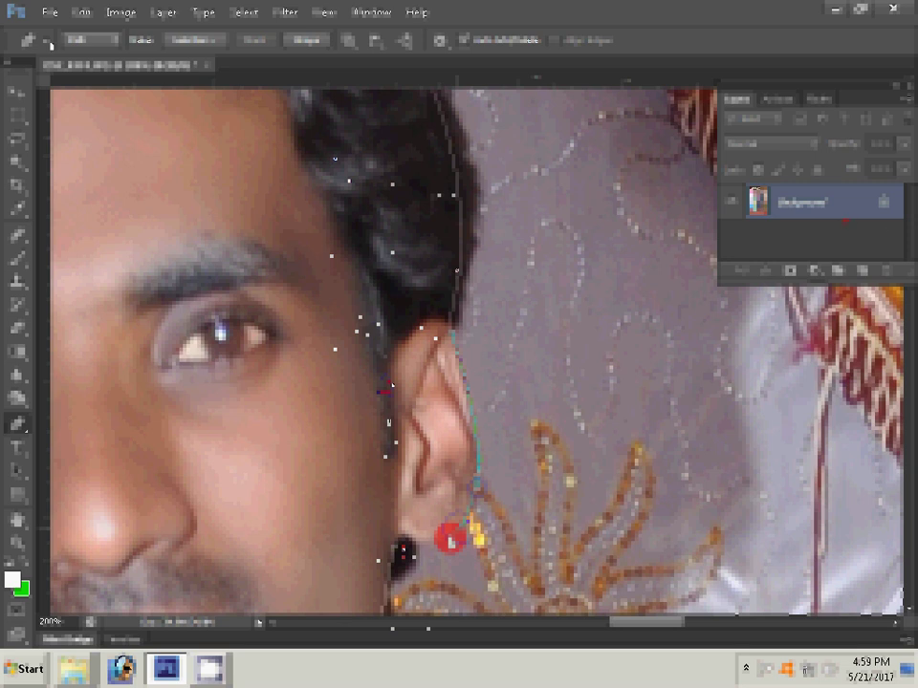
- Copy the selection onto Layer 1, hide the Background layer and fit the image on screen
left_click(163, 13)
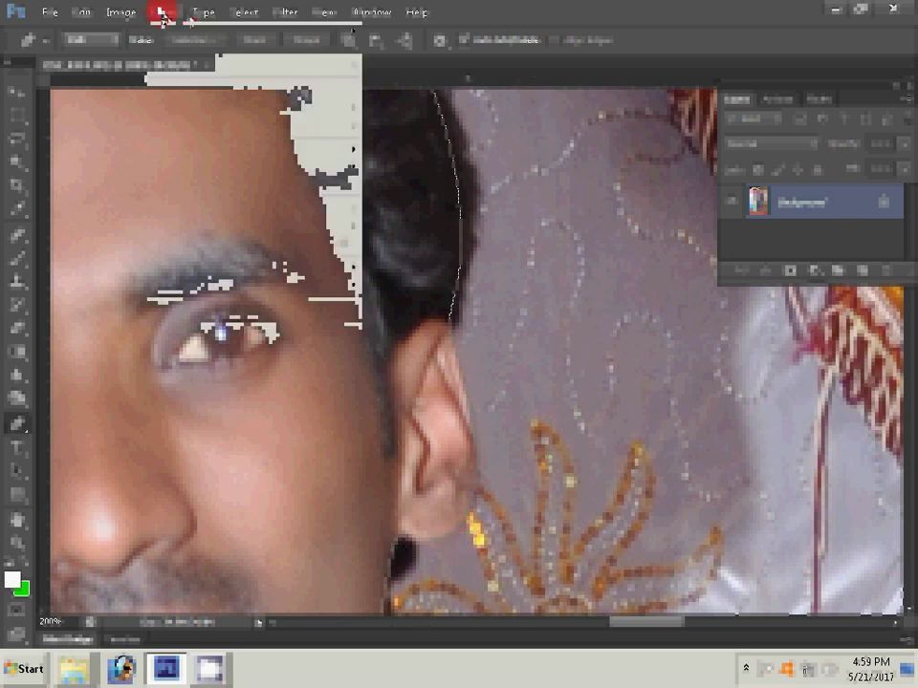
mouse_move(287, 66)
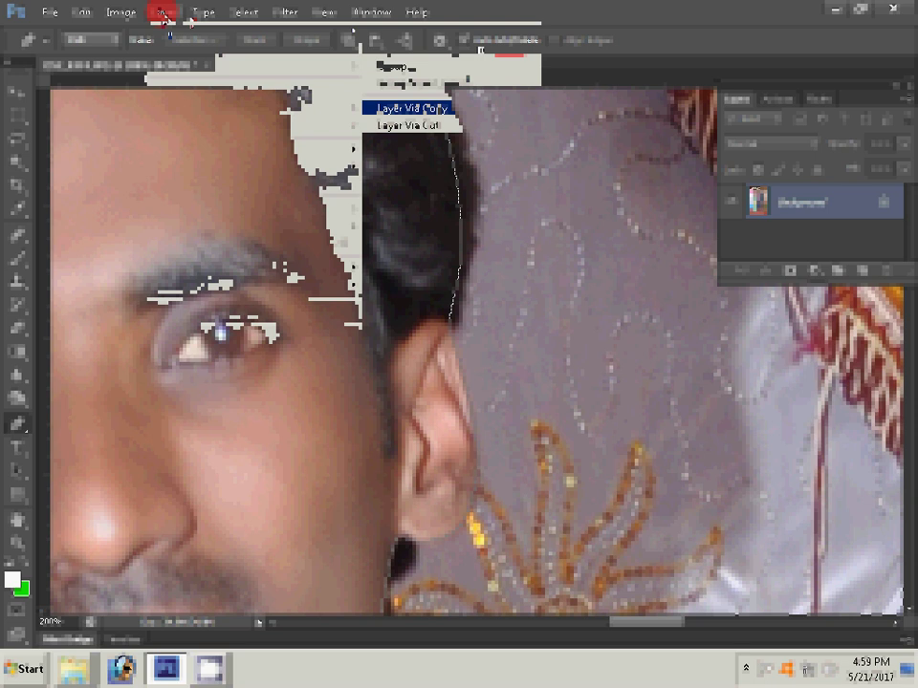
left_click(411, 108)
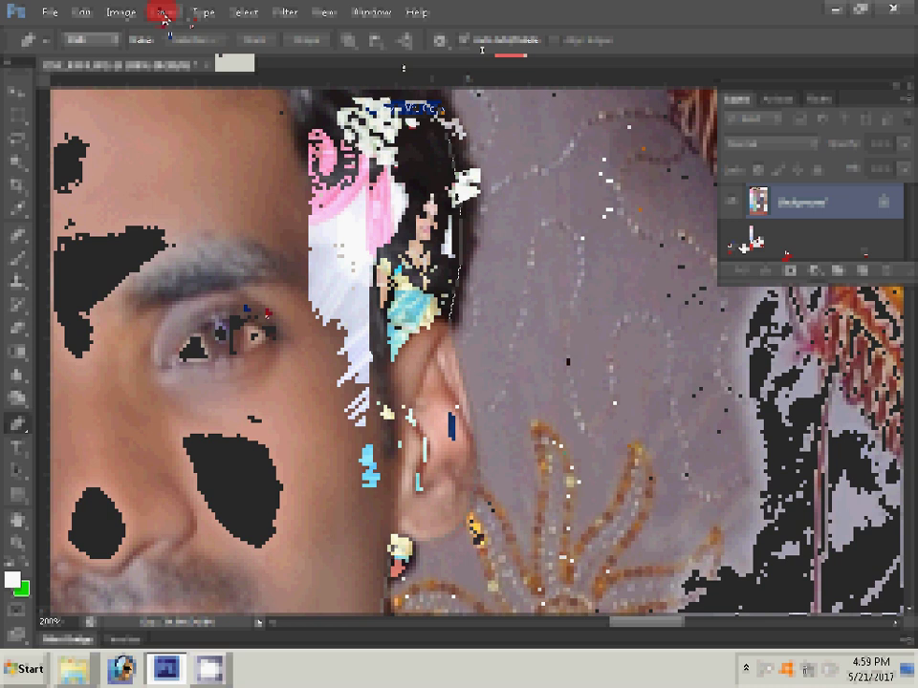
left_click(735, 236)
key("z")
key("ctrl+0")
left_click(736, 237)
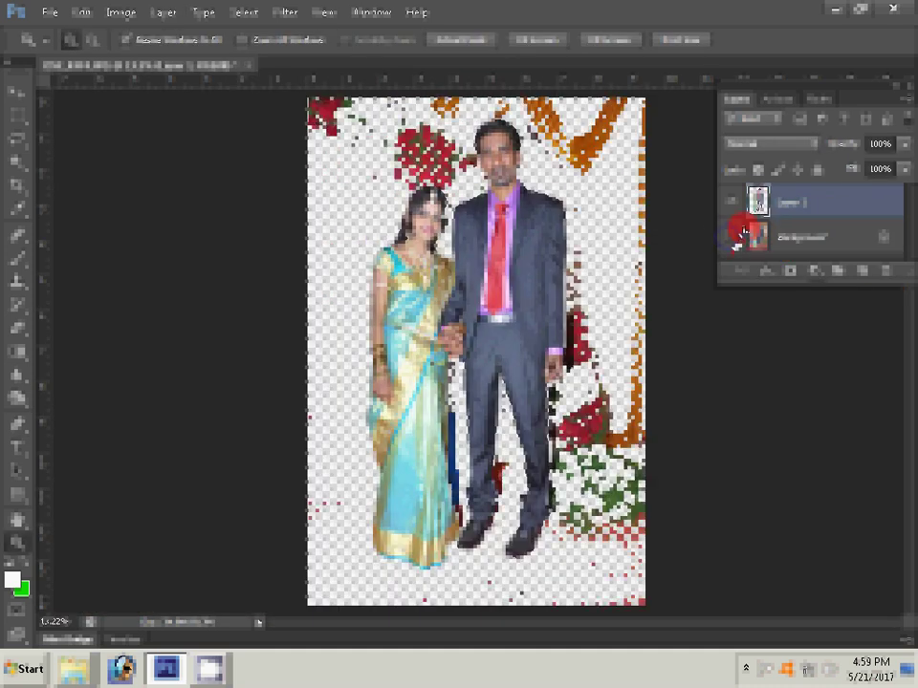
- Save the couple cutout as a layered PSD in the April 2017 'To psd' folder
left_click(48, 13)
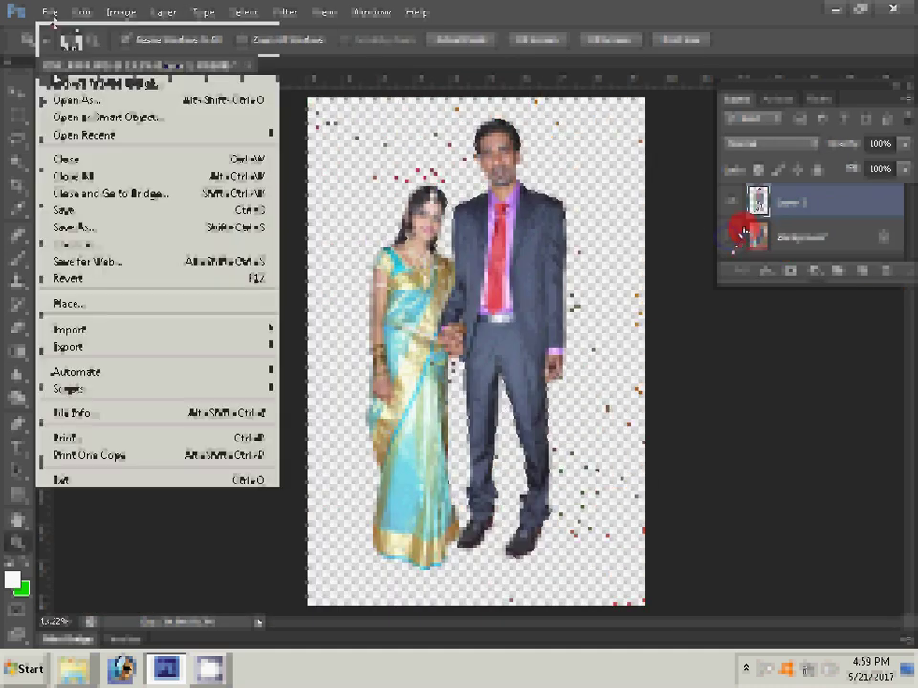
left_click(75, 227)
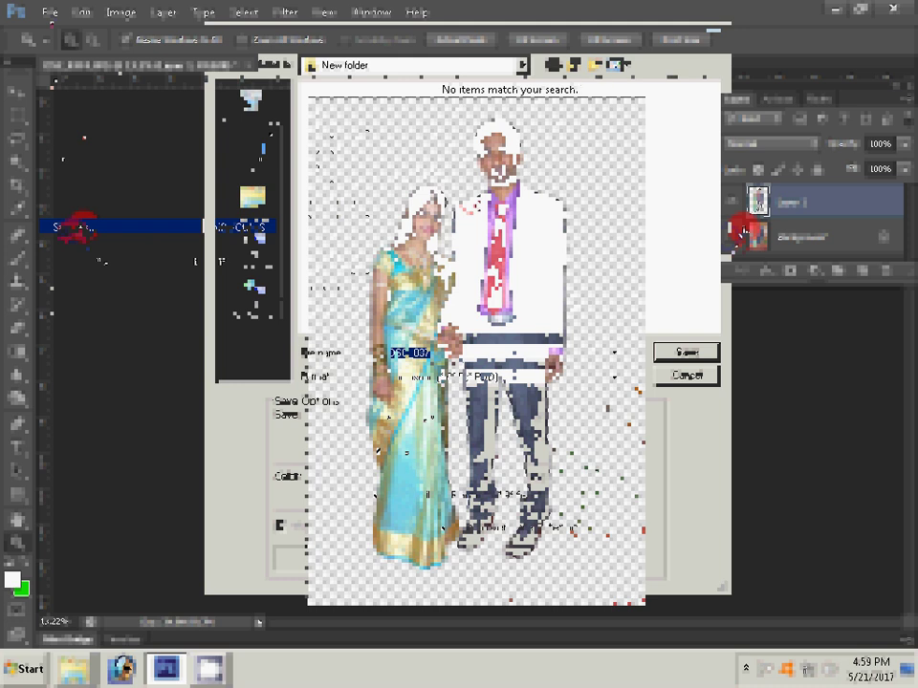
left_click(251, 98)
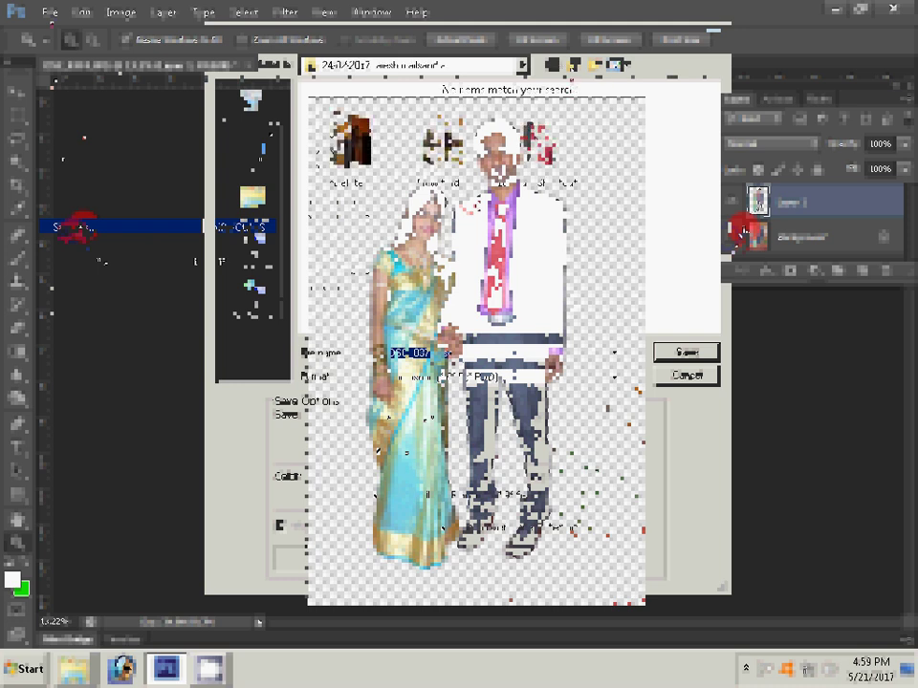
left_click(687, 355)
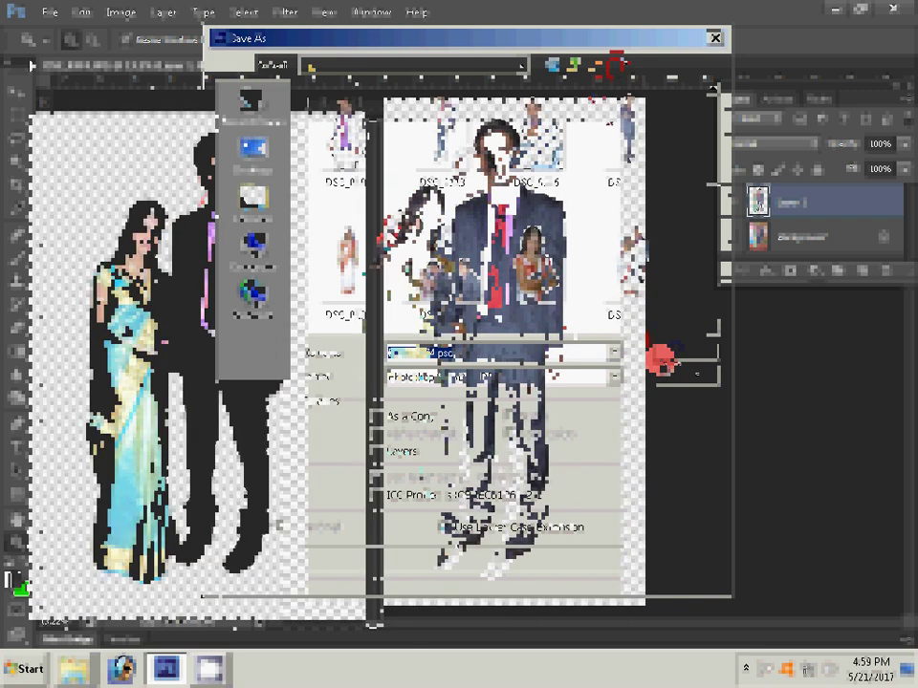
left_click(47, 14)
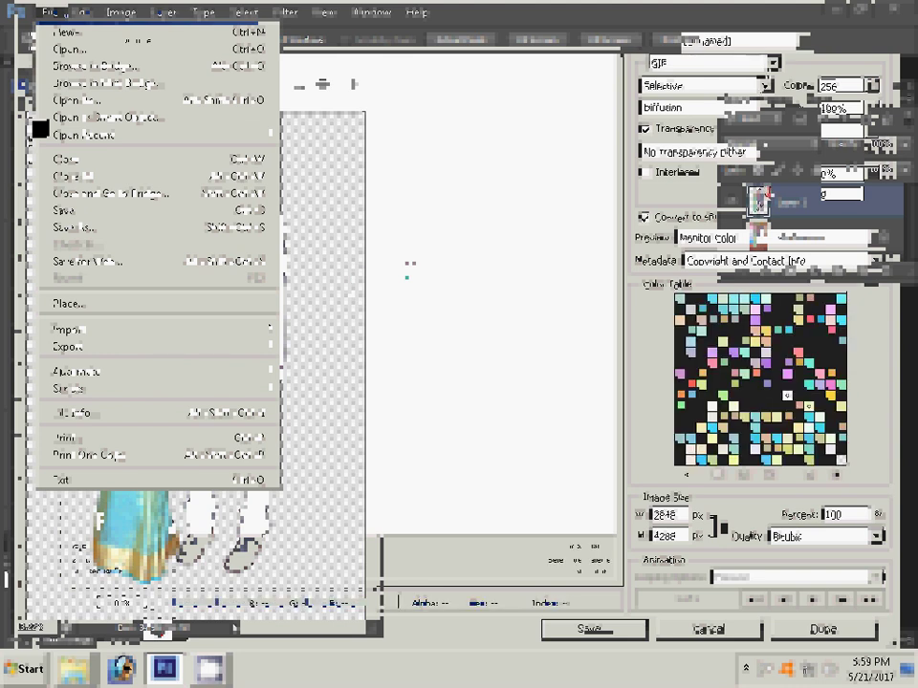
- Try JPEG as the web export format, dismiss the insufficient-memory error and close Save for Web
left_click(707, 64)
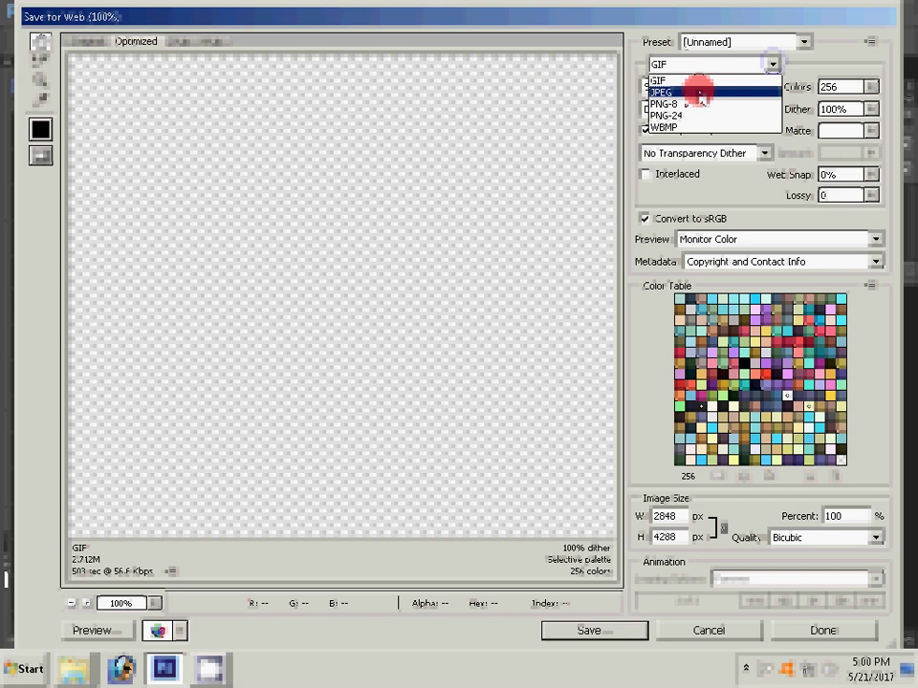
left_click(701, 92)
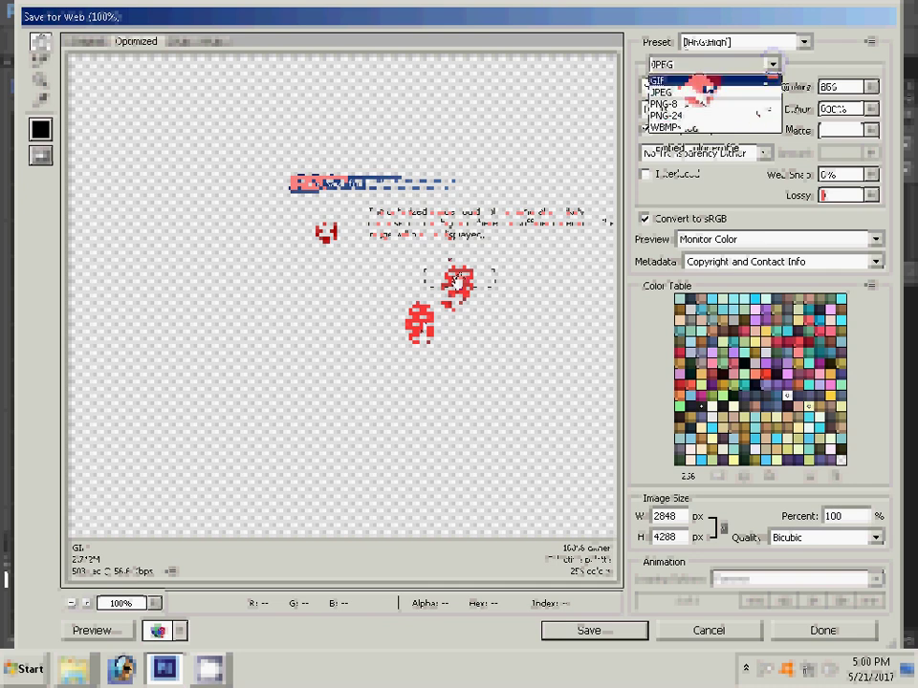
left_click(697, 82)
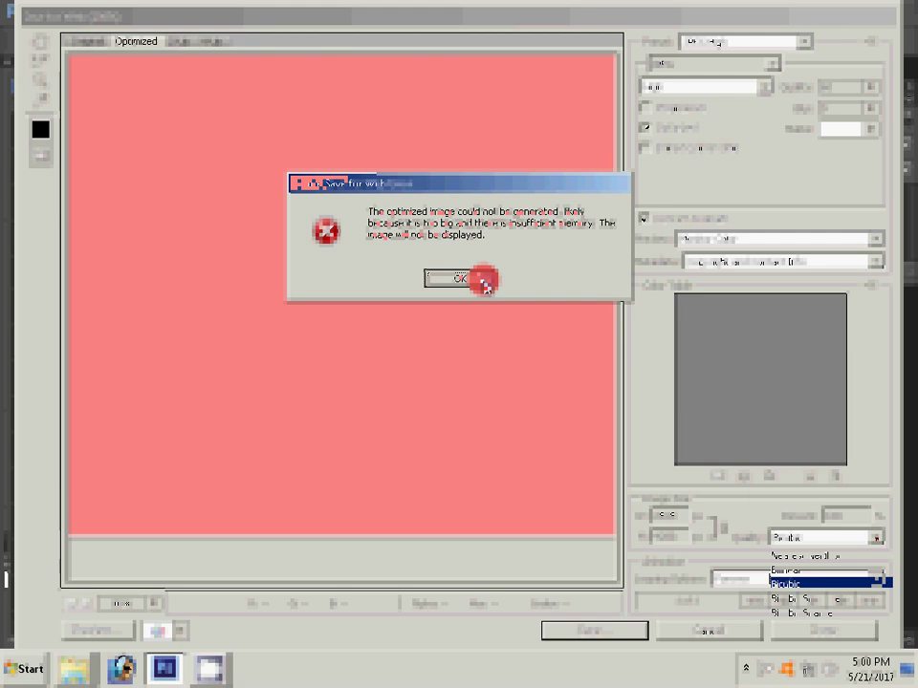
left_click(794, 584)
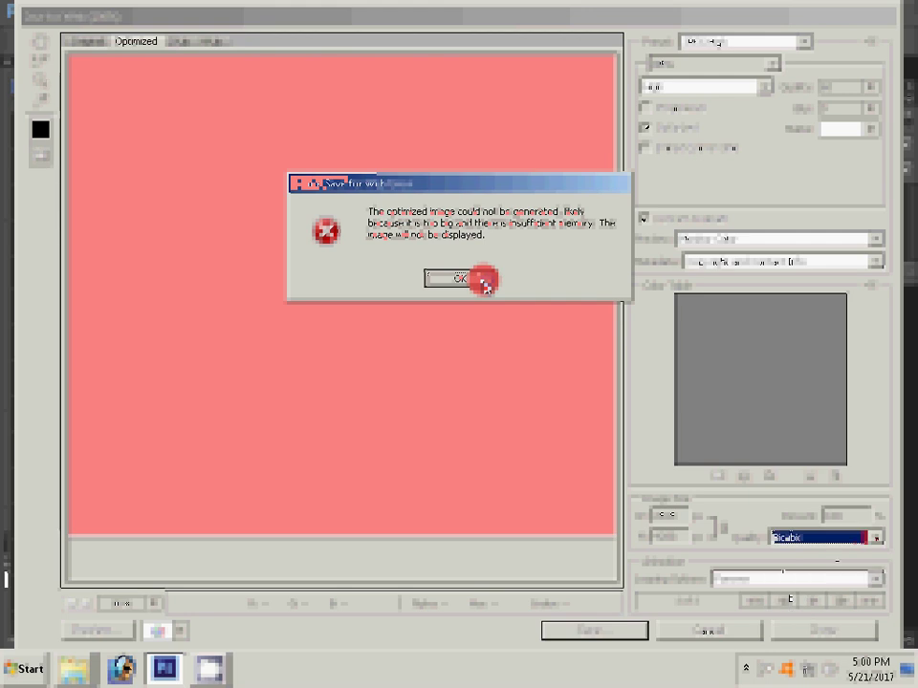
left_click(483, 281)
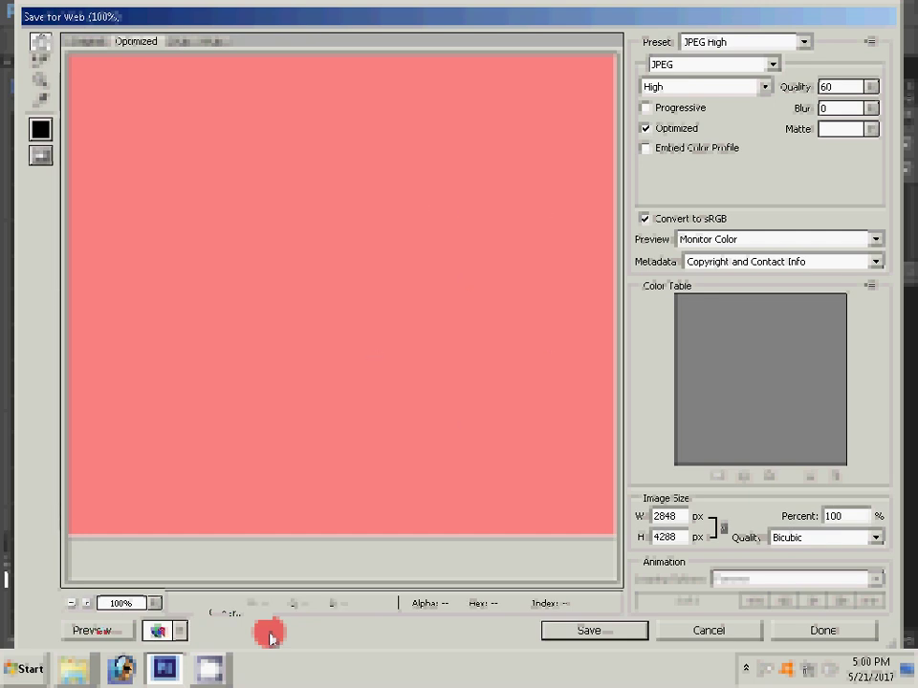
key("Up")
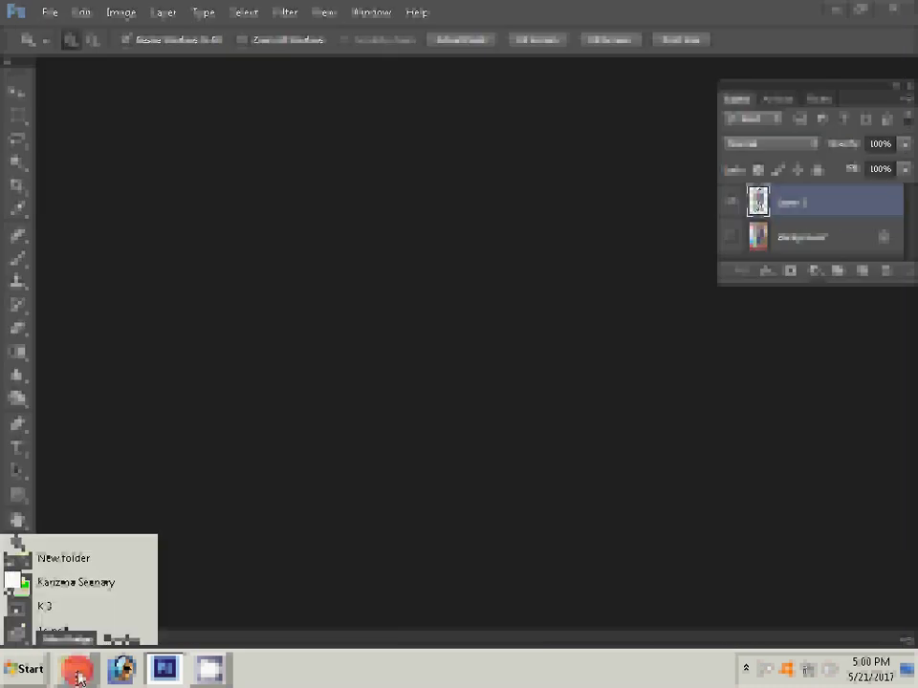
- Open the Karizma Seenary folder and step down through its scenery thumbnails
left_click(58, 584)
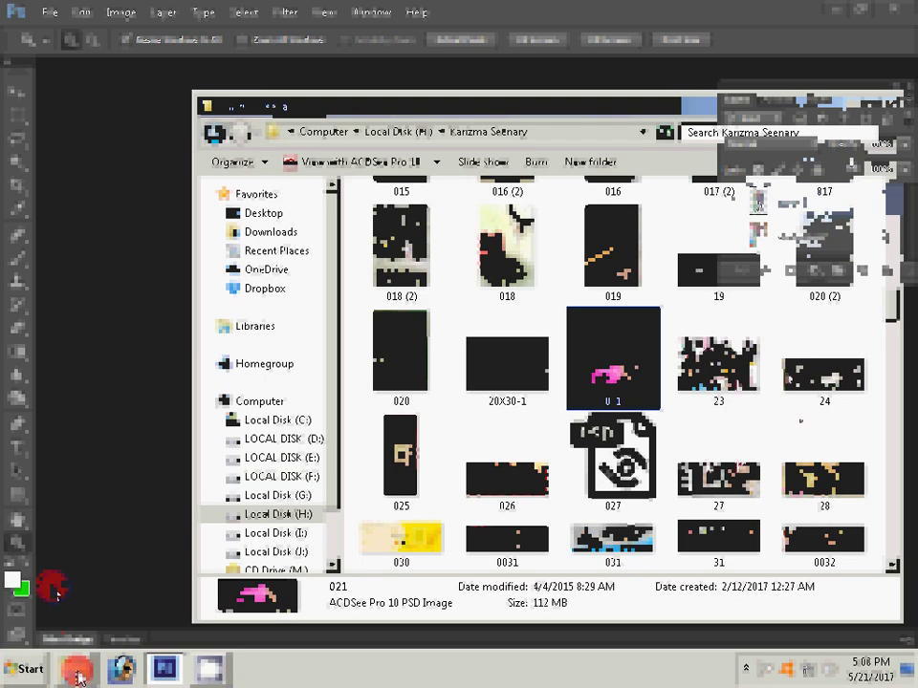
key("Down")
key("Down")
key("Down")
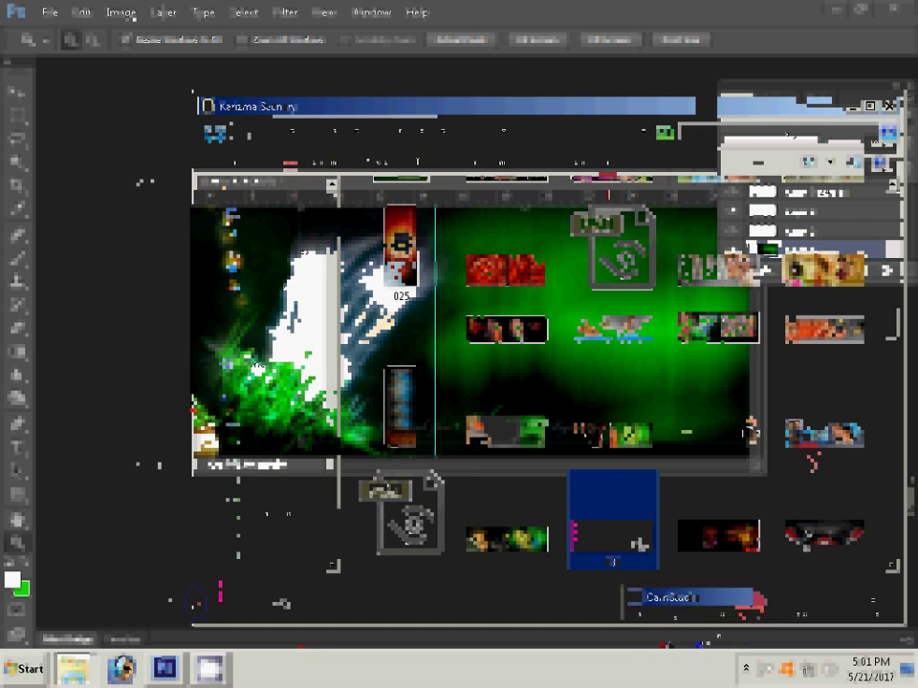
- Resize the scenery to 36 inches wide (7200 × 2400 px) with proportions unconstrained
left_click(125, 13)
left_click(143, 140)
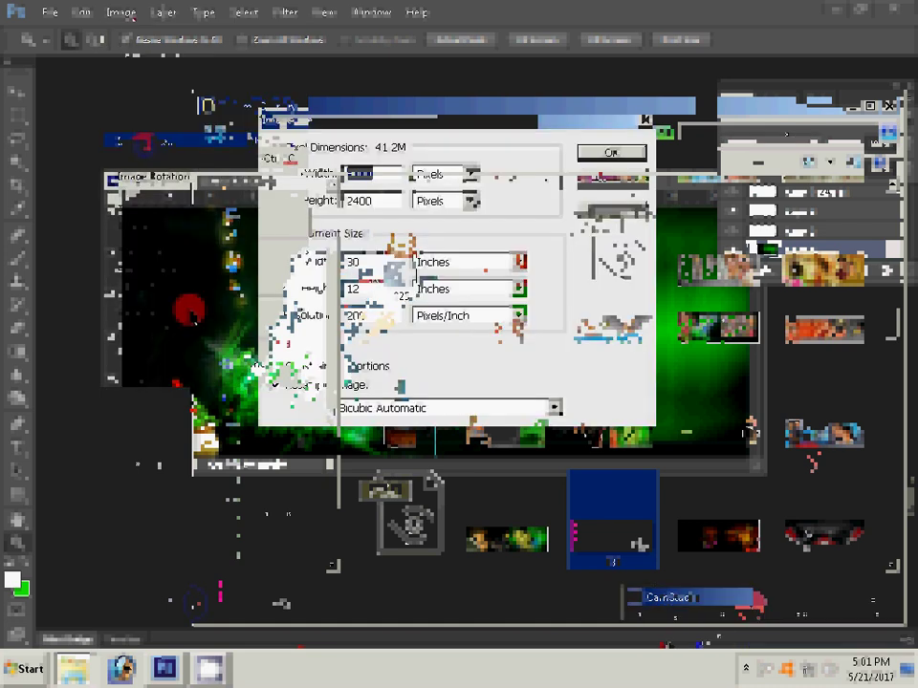
mouse_move(311, 273)
left_mouse_down()
mouse_move(313, 296)
mouse_move(346, 316)
left_mouse_up()
type("6")
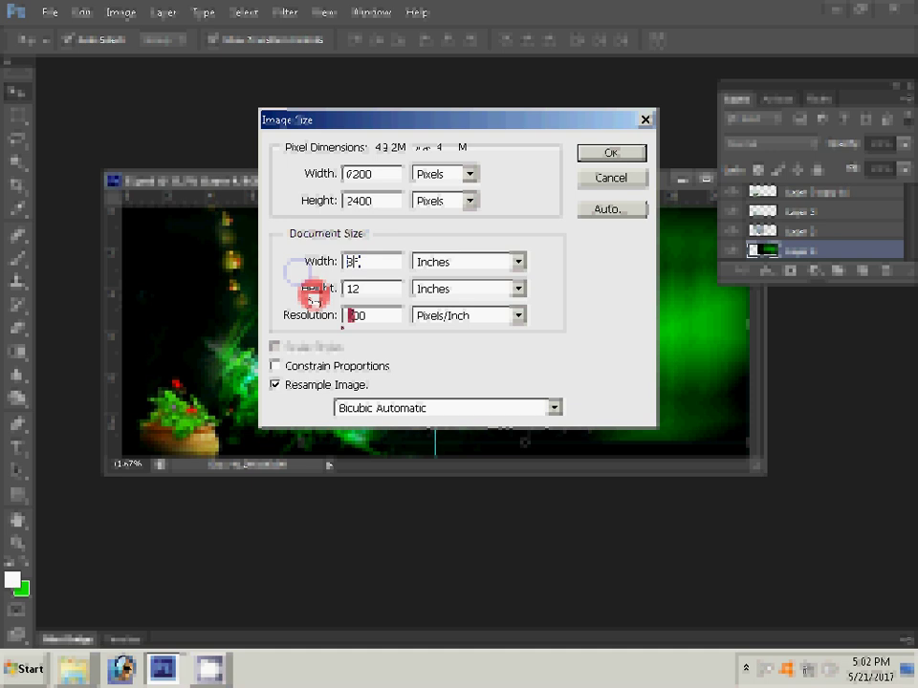
type("3")
left_click(607, 155)
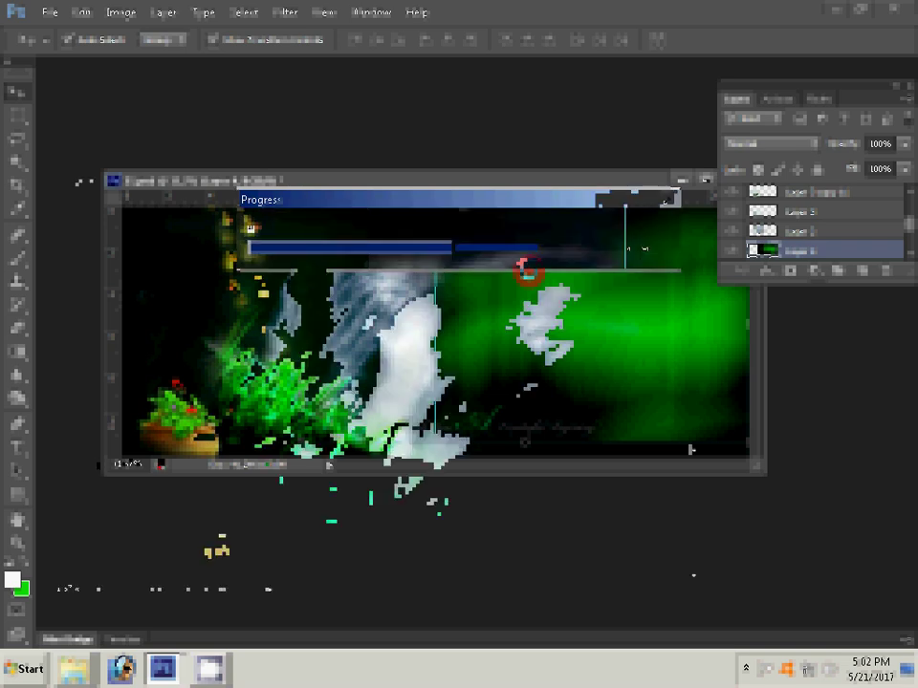
- Fit the widened spread on screen and drag bride cutout DSC_0482 in from the 1c psd folder
key("z")
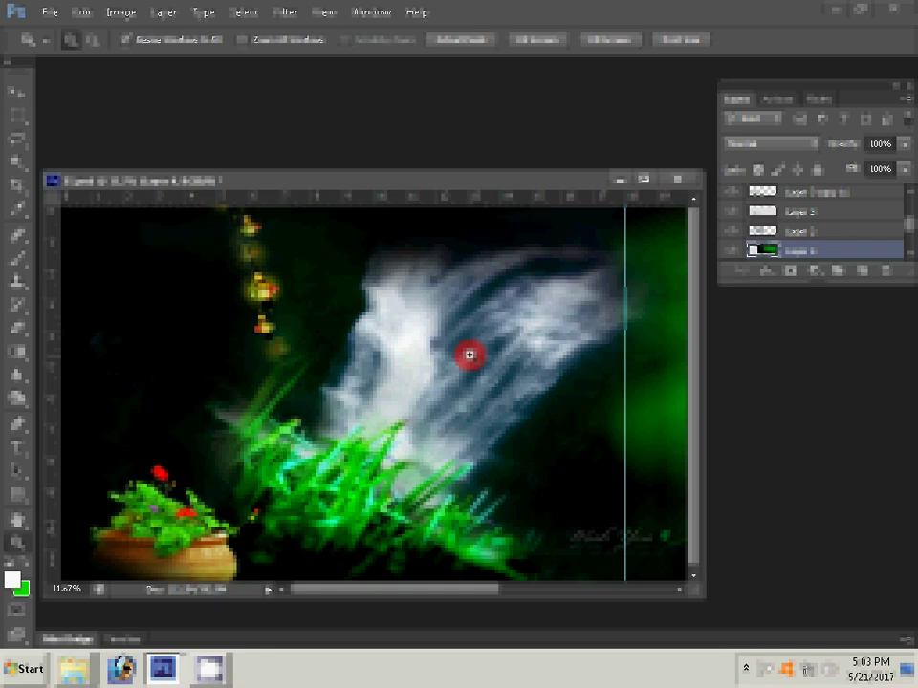
right_click(470, 355)
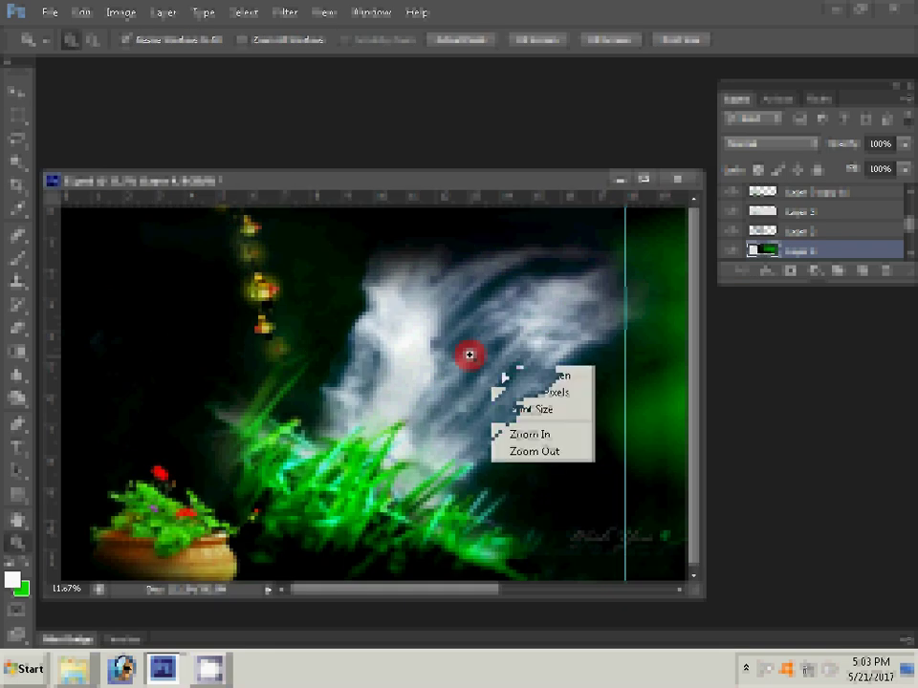
left_click(84, 636)
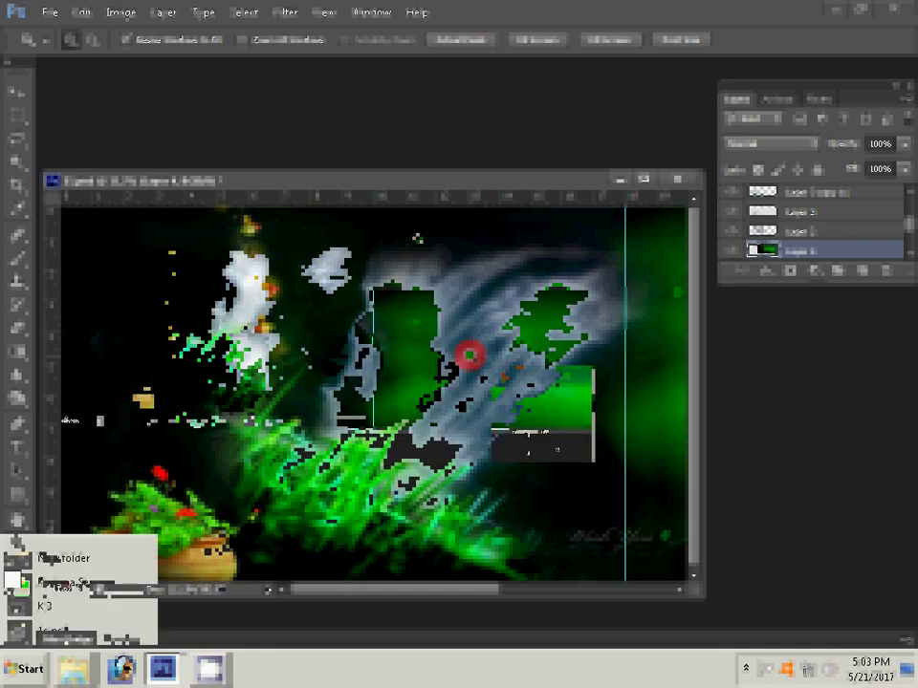
left_click(60, 627)
mouse_move(336, 375)
left_mouse_down()
mouse_move(404, 341)
mouse_move(812, 491)
left_mouse_up()
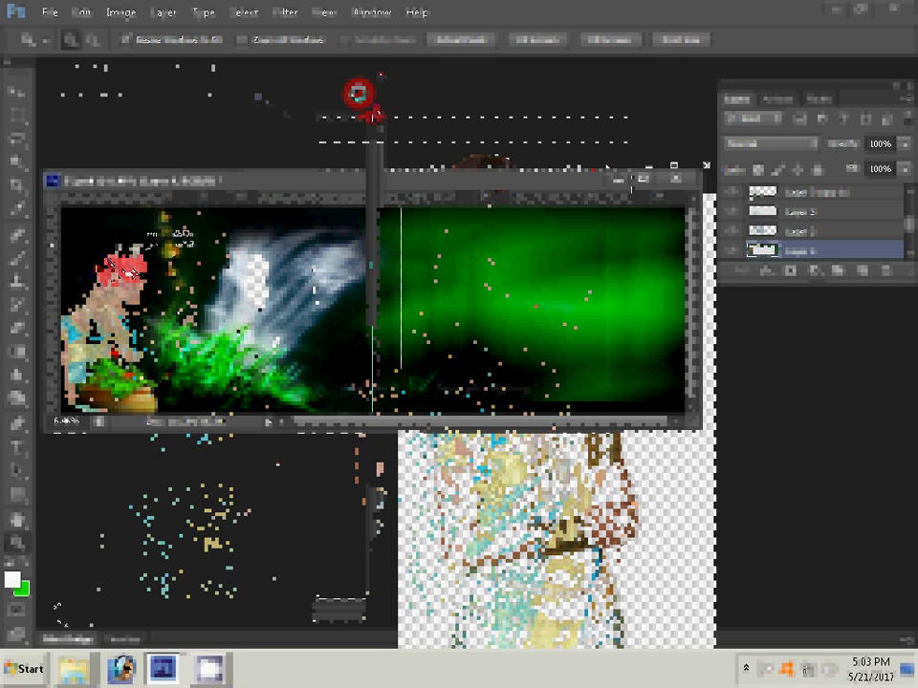
- Scale the bride to about 124% on the left, then erase her bottom edge at 66% opacity
key("ctrl+t")
left_click_drag(359, 93, 211, 207)
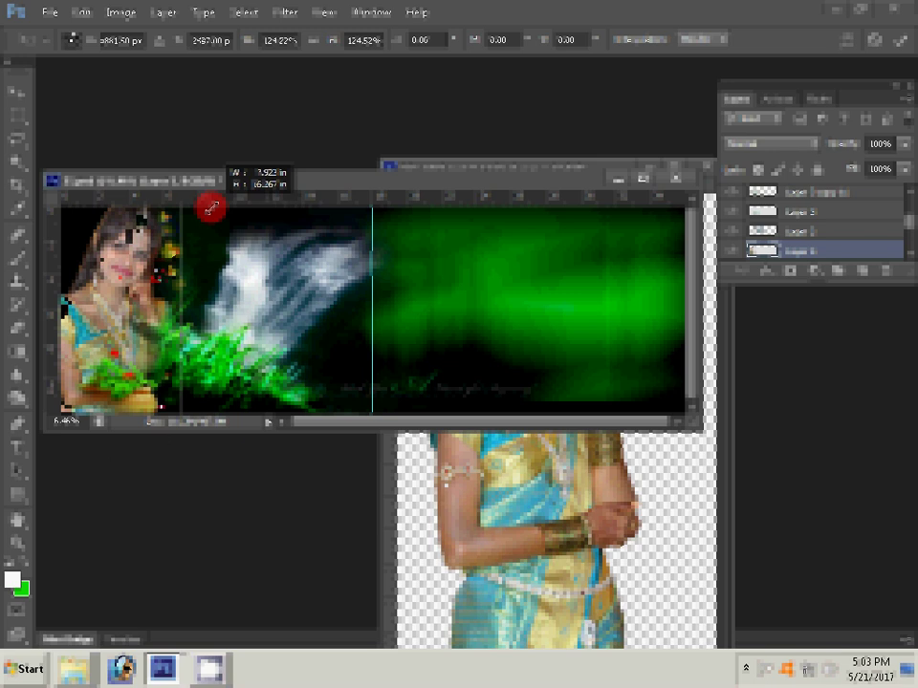
key("Return")
key("e")
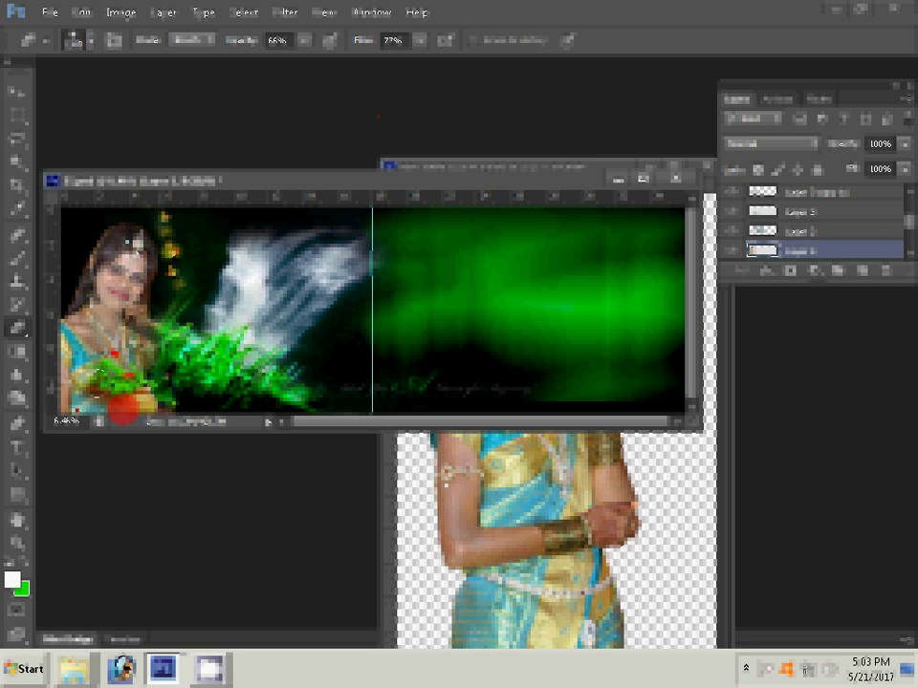
left_click_drag(122, 409, 71, 277)
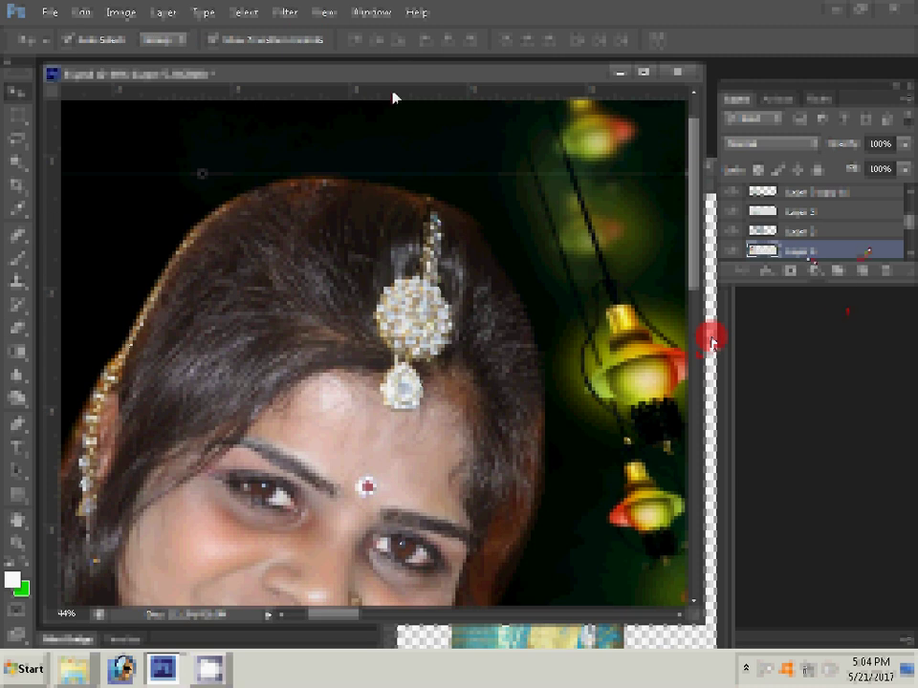
- Set the layer's blend mode to Multiply, then select Layer 1 copy for erasing
left_click(776, 145)
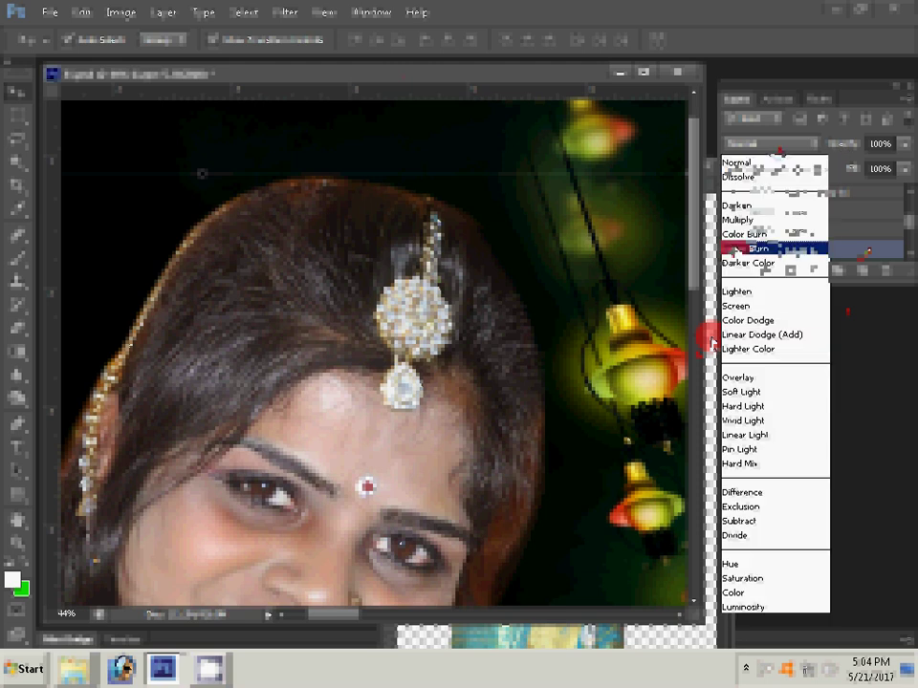
left_click(736, 220)
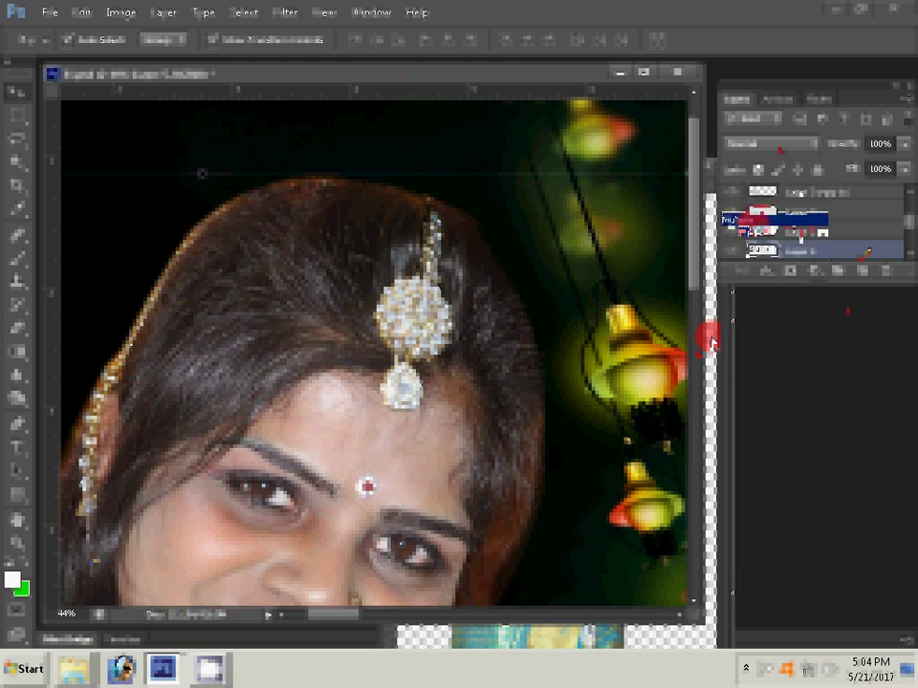
left_click(844, 240)
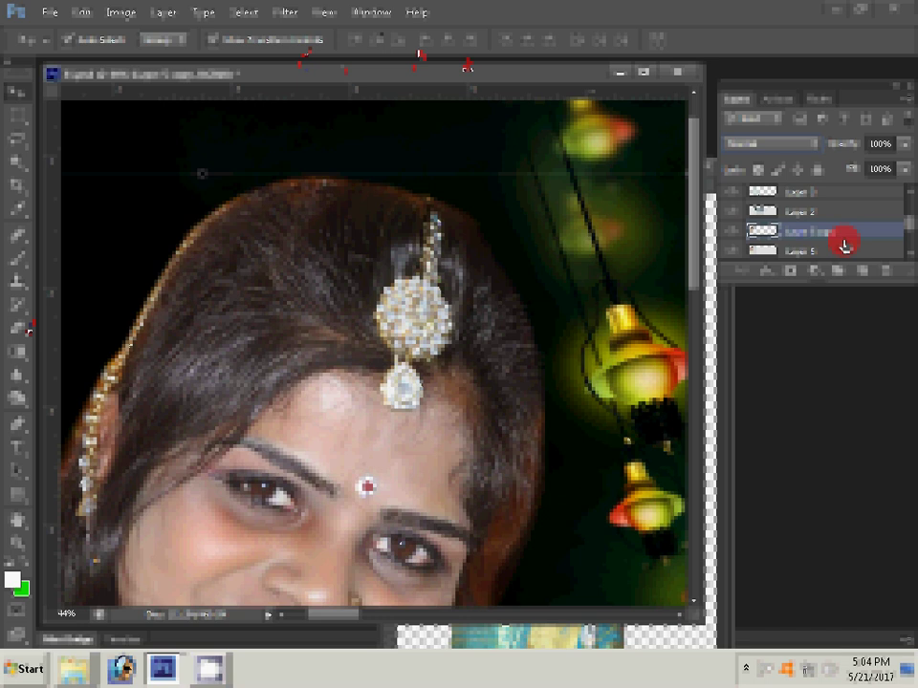
key("e")
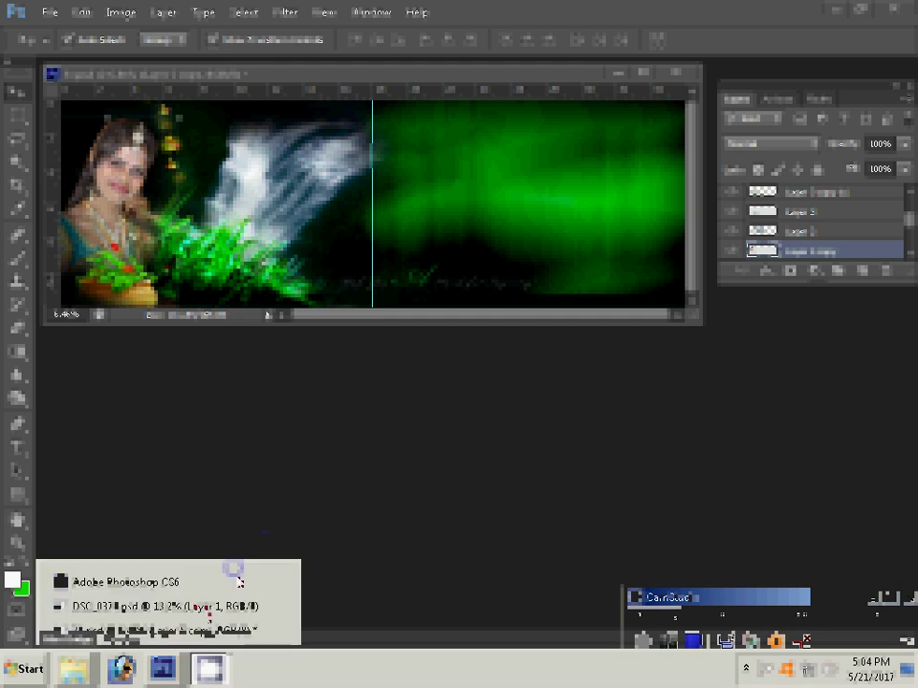
- Drag the couple cutout from its document onto the green scenery spread
left_click(143, 606)
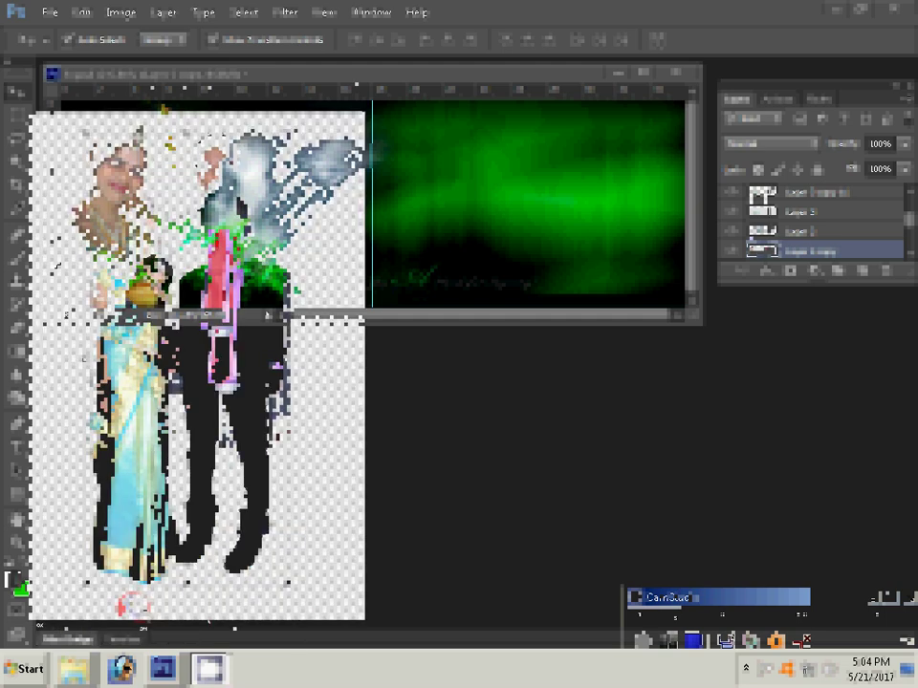
left_click(458, 175)
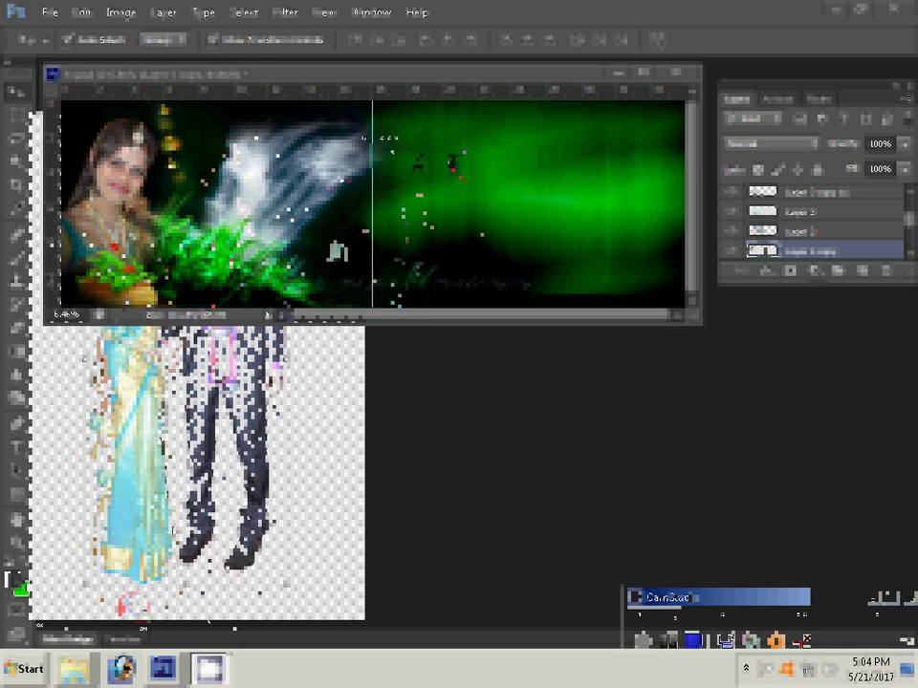
left_click_drag(457, 175, 285, 175)
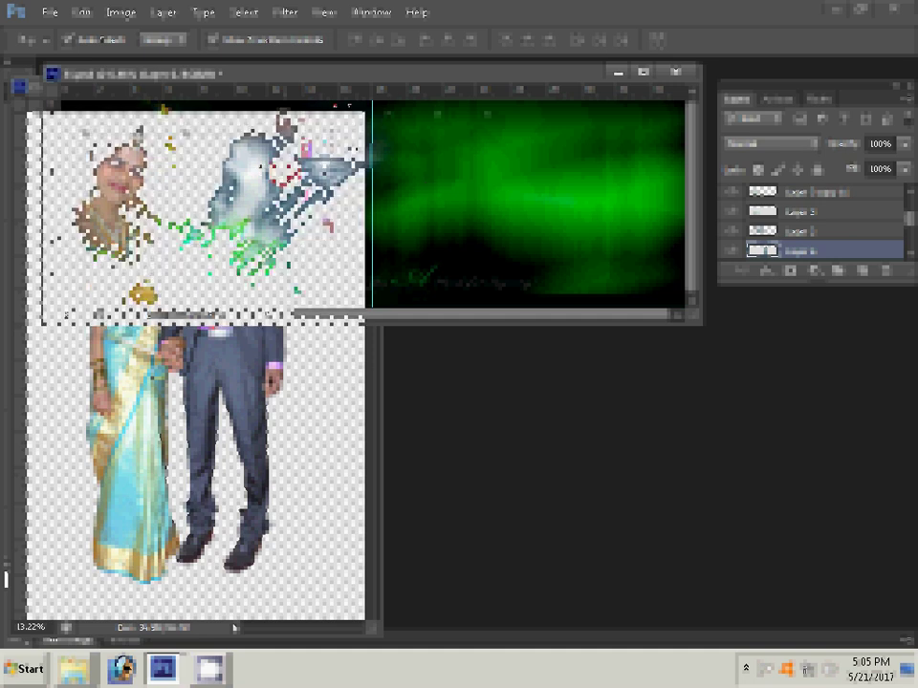
left_click(158, 414)
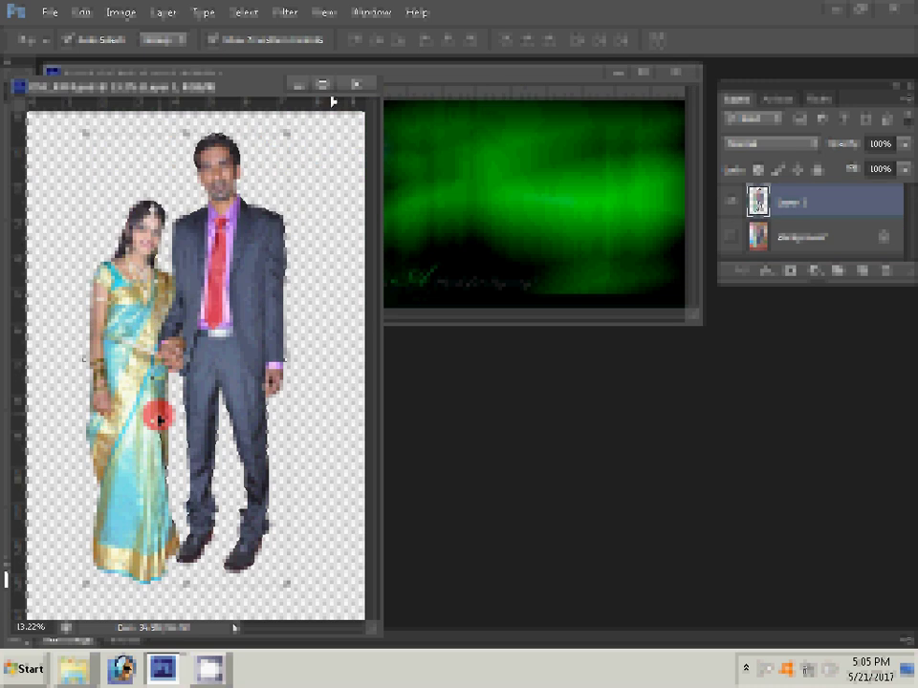
key("ctrl+v")
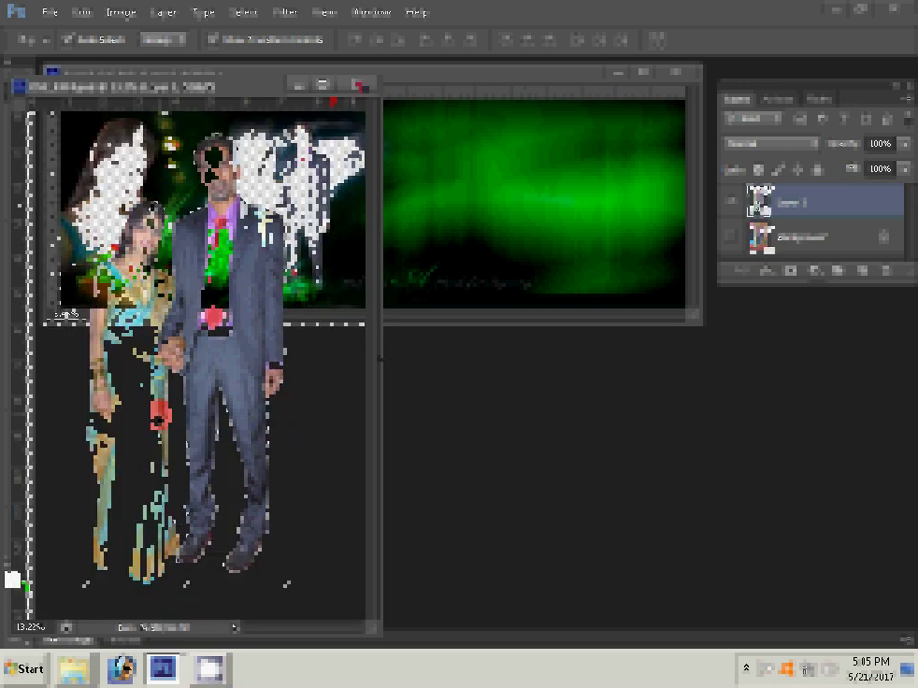
- Open the 1c psd folder from the taskbar's recent folders list
right_click(73, 670)
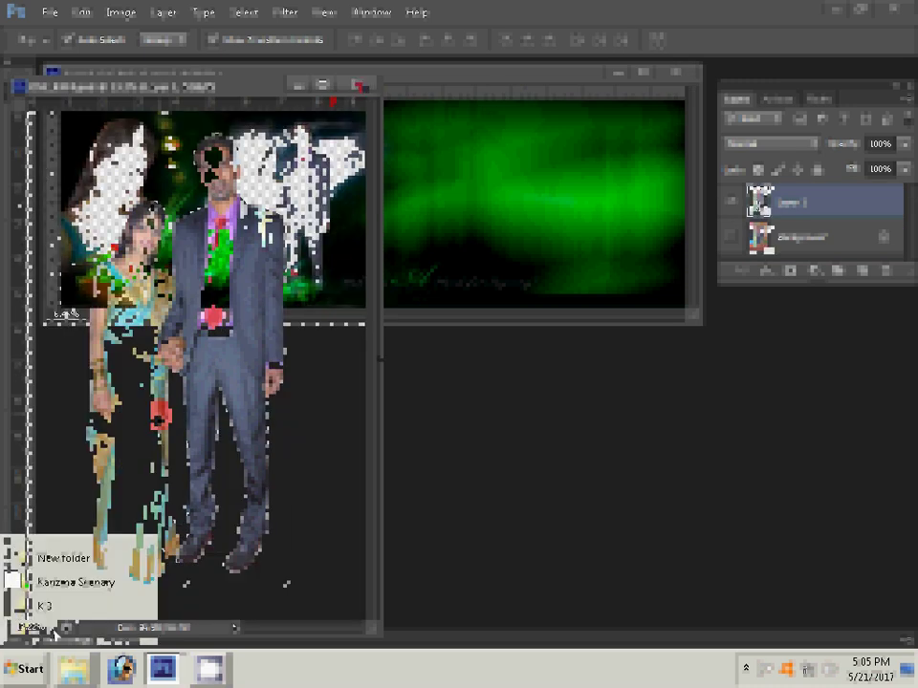
left_click(38, 603)
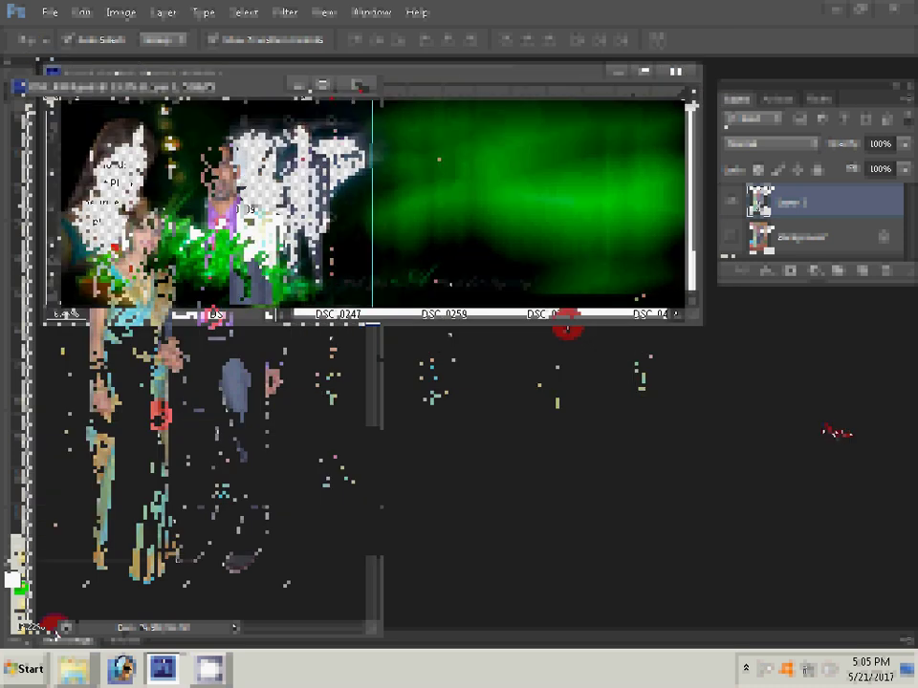
left_click(164, 670)
right_click(167, 671)
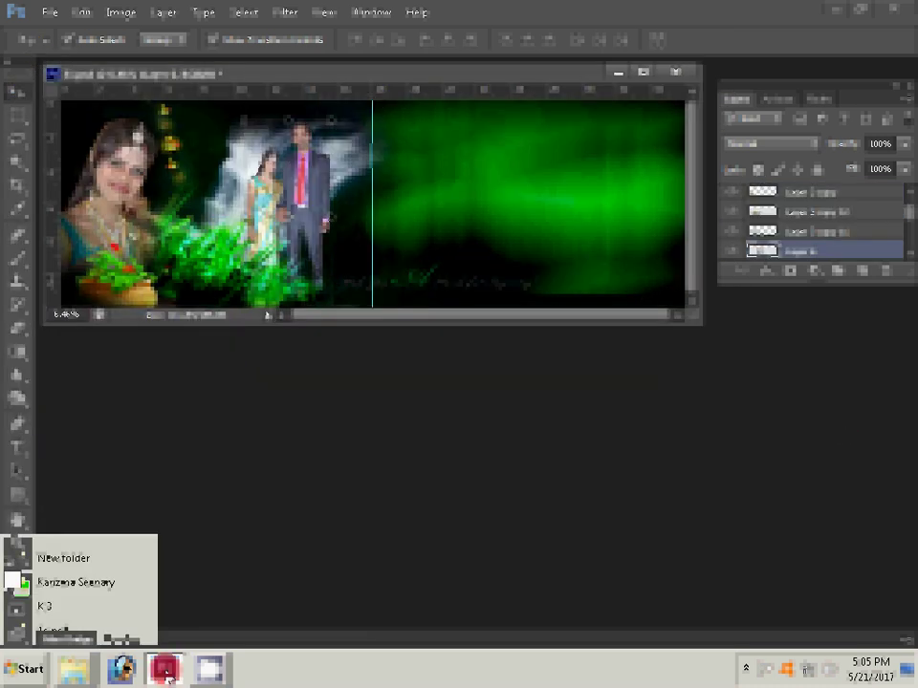
- Browse from the New folder up to the parent shoot folder, select DSC_0468, and close Explorer
left_click(63, 558)
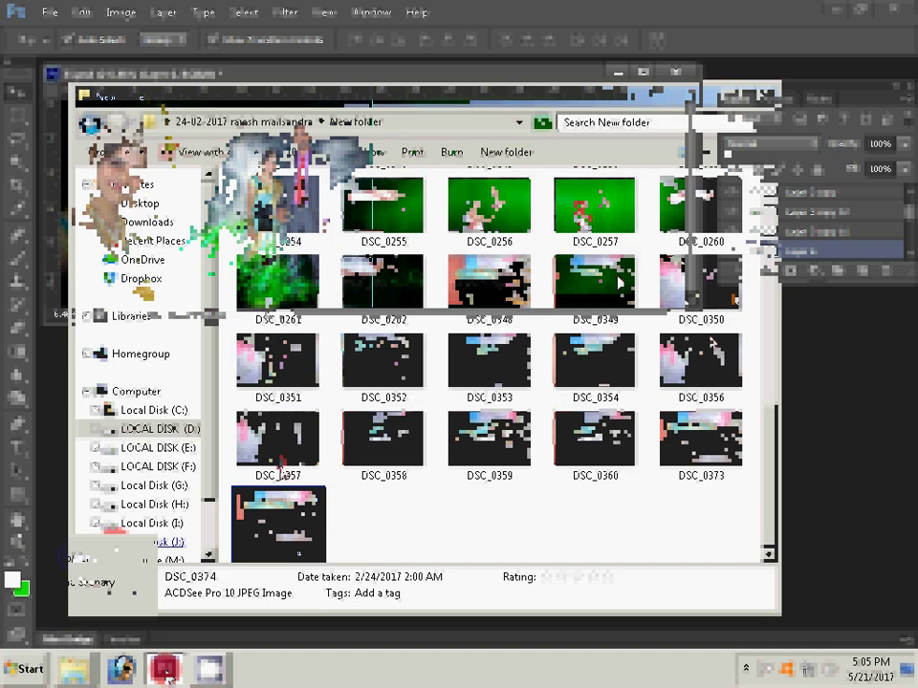
mouse_move(278, 523)
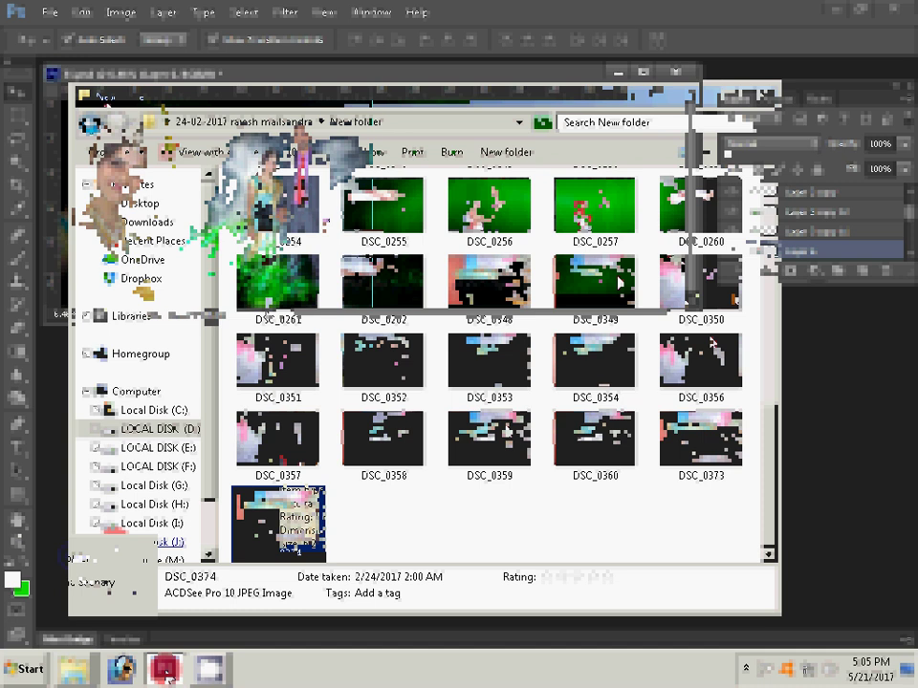
left_click(91, 123)
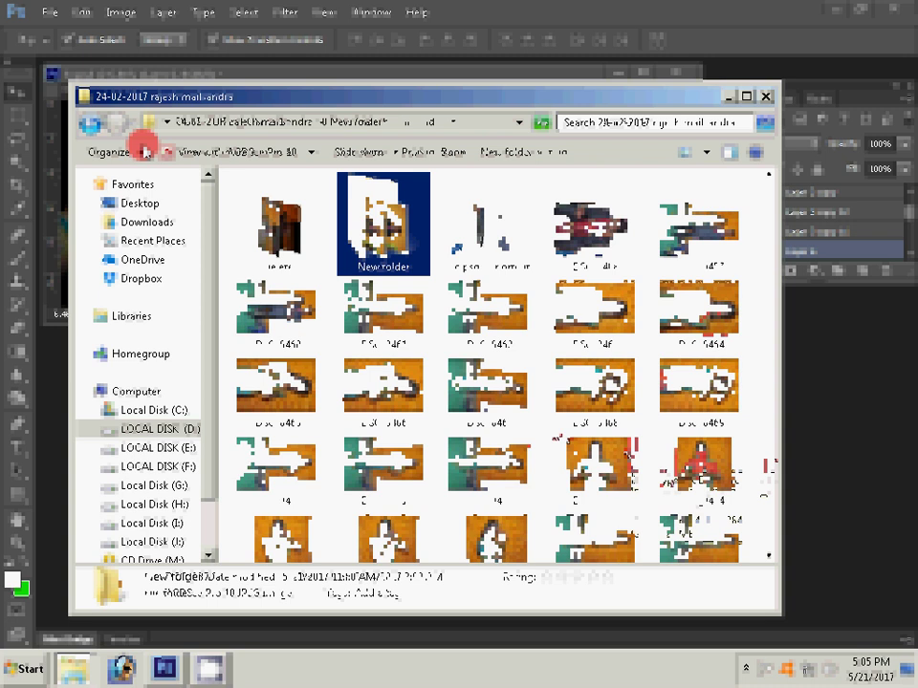
left_click(595, 384)
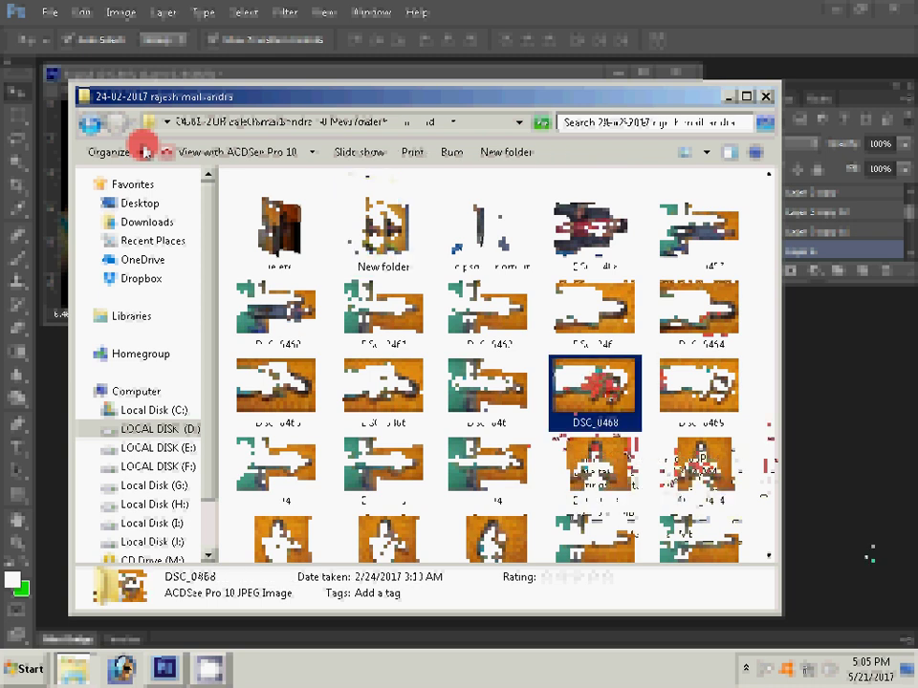
key("alt+F4")
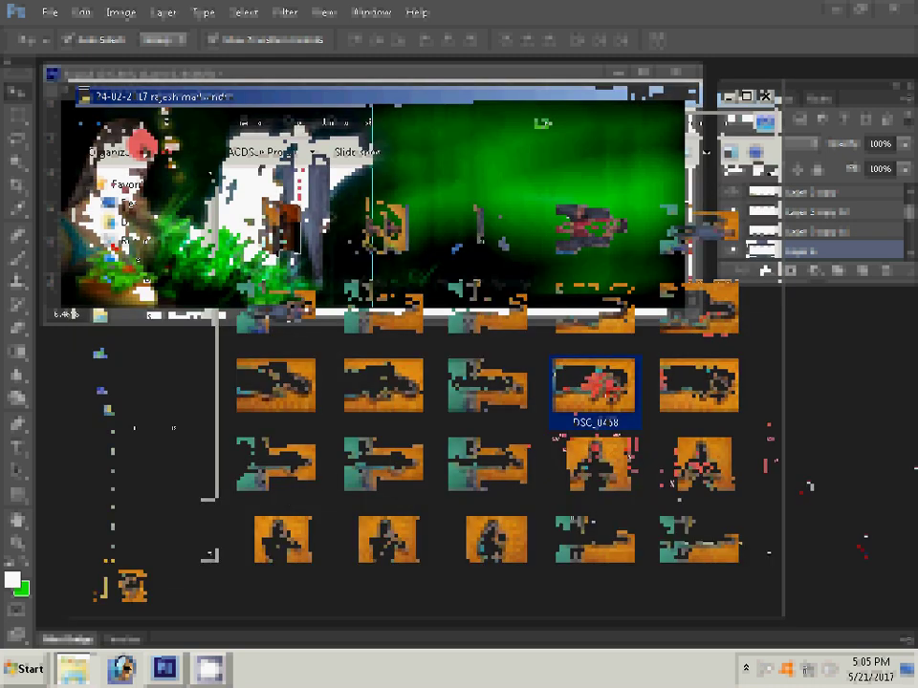
- Bring the album spread forward and swap colours so green becomes the foreground
left_click(729, 62)
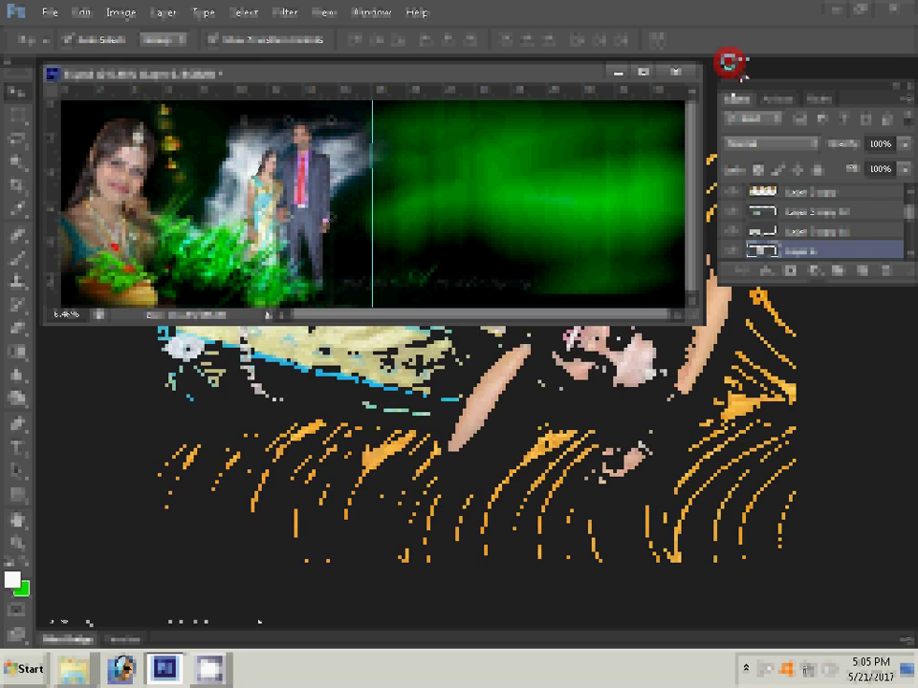
left_click(116, 16)
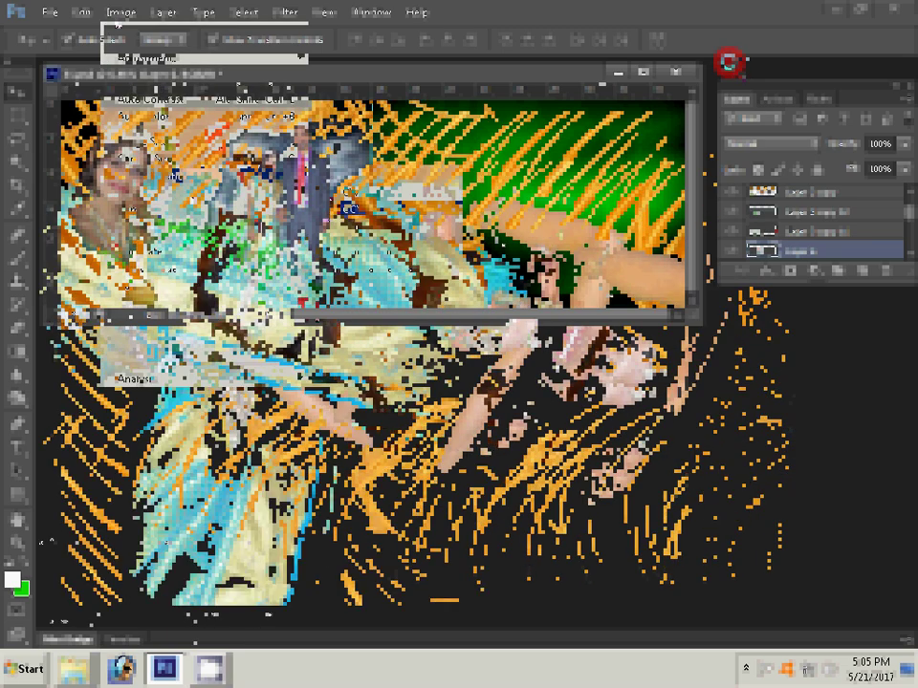
key("x")
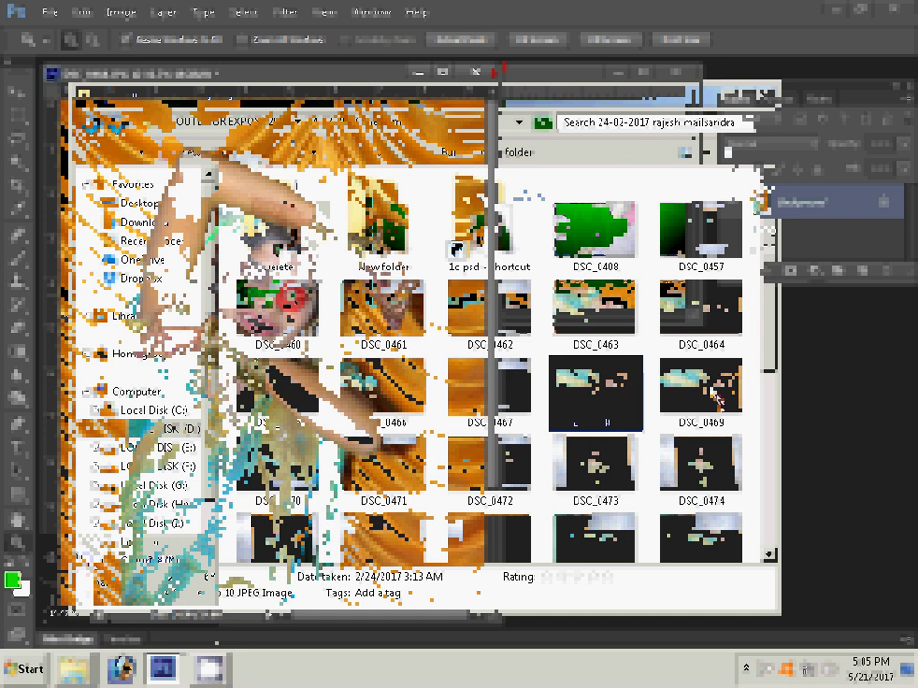
- Open photo DSC_0474, the bride against orange curtains, in Photoshop
key("Down")
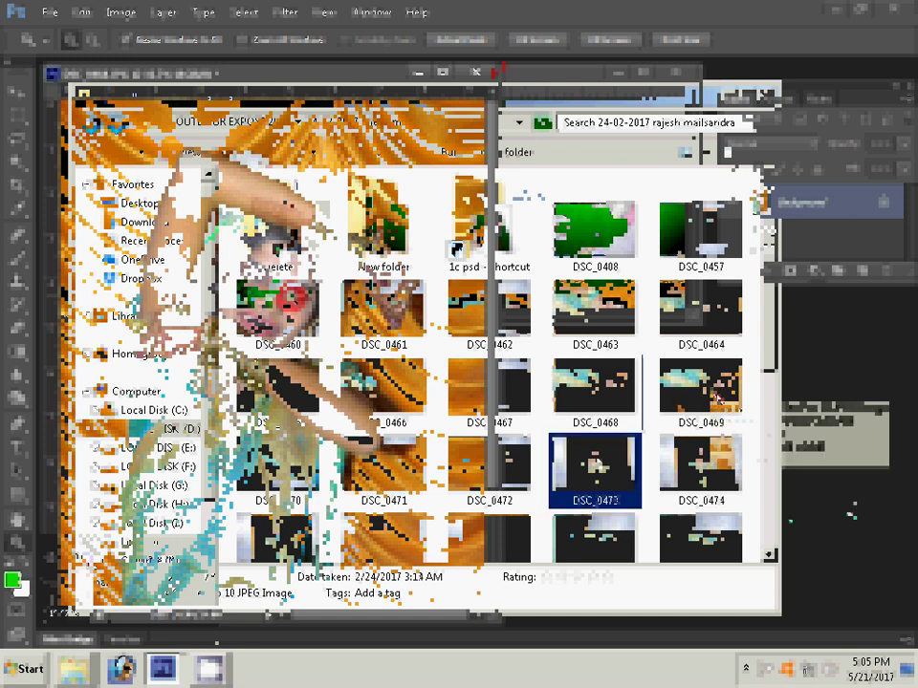
key("Return")
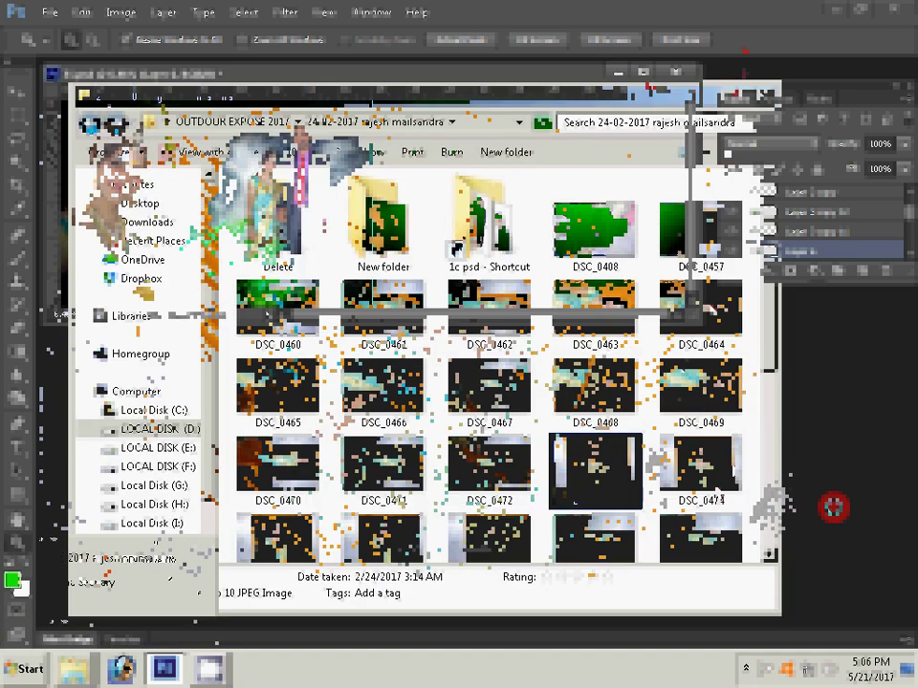
left_click(712, 488)
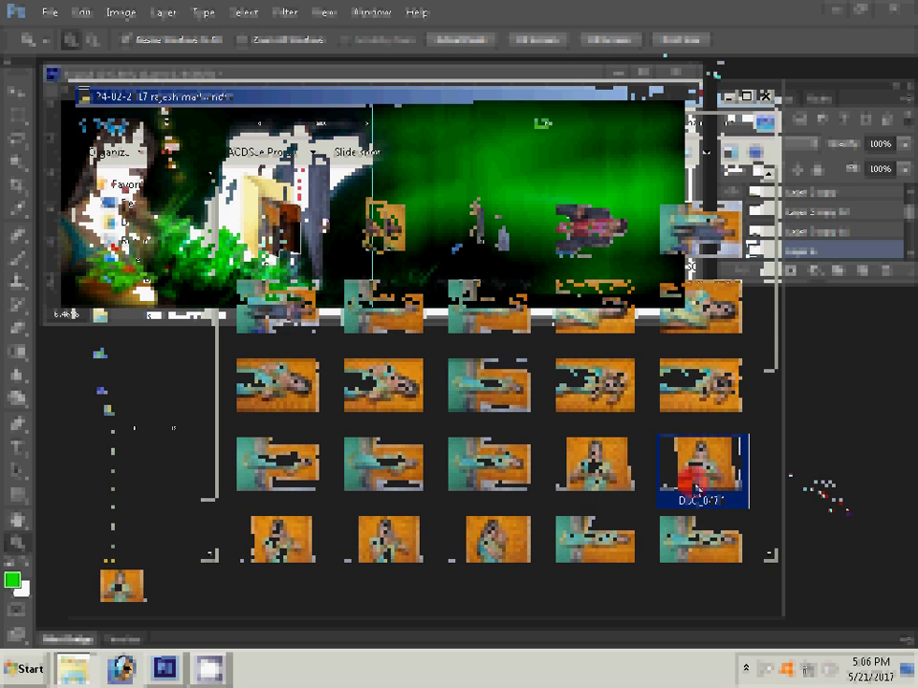
double_click(696, 489)
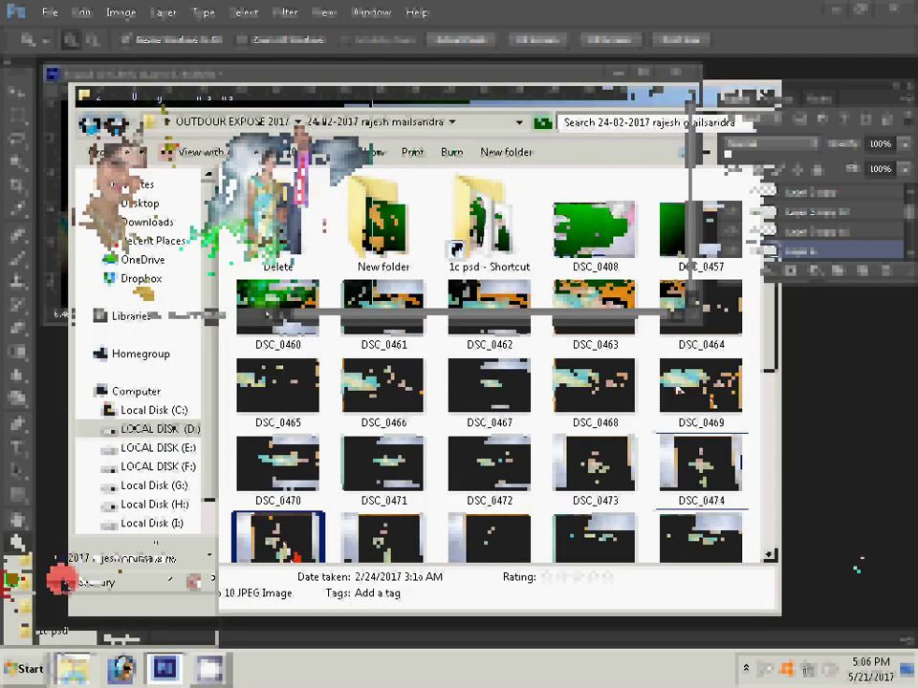
left_click(707, 584)
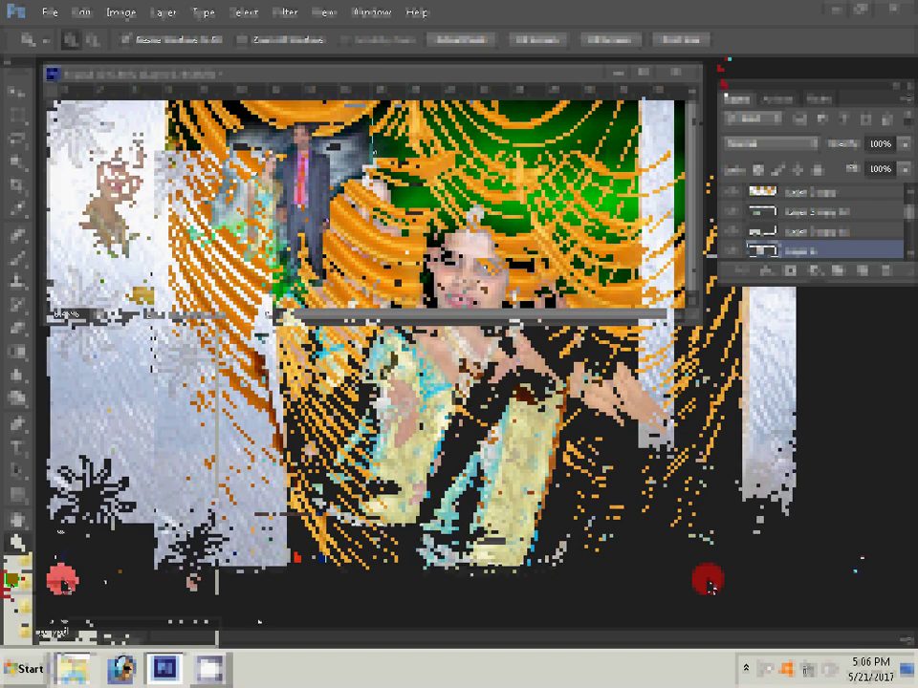
- Resize the bride photo in Image Size, setting the document width to 9 inches
left_click(375, 271)
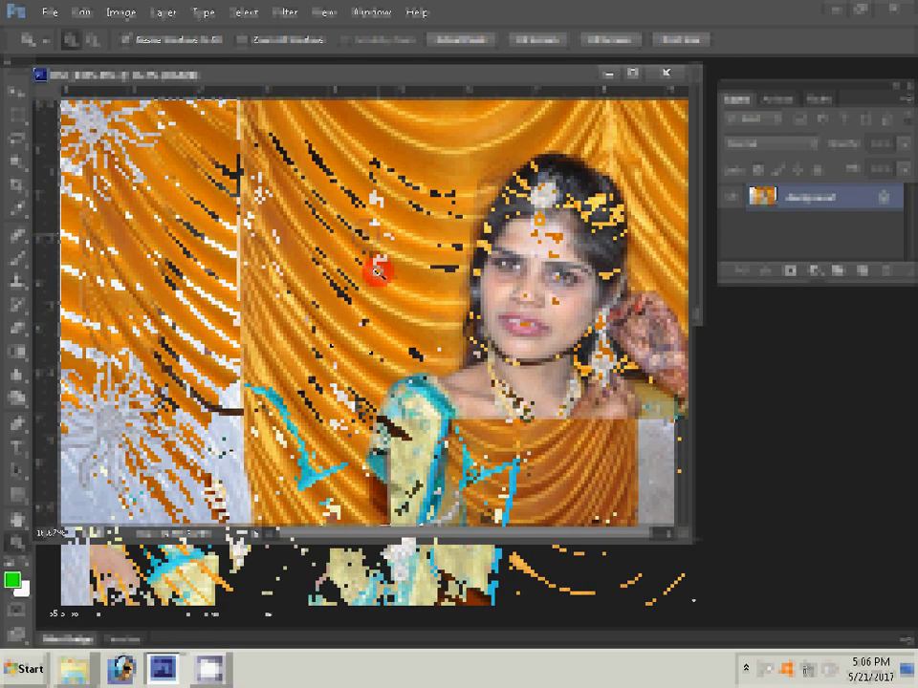
key("ctrl+alt+i")
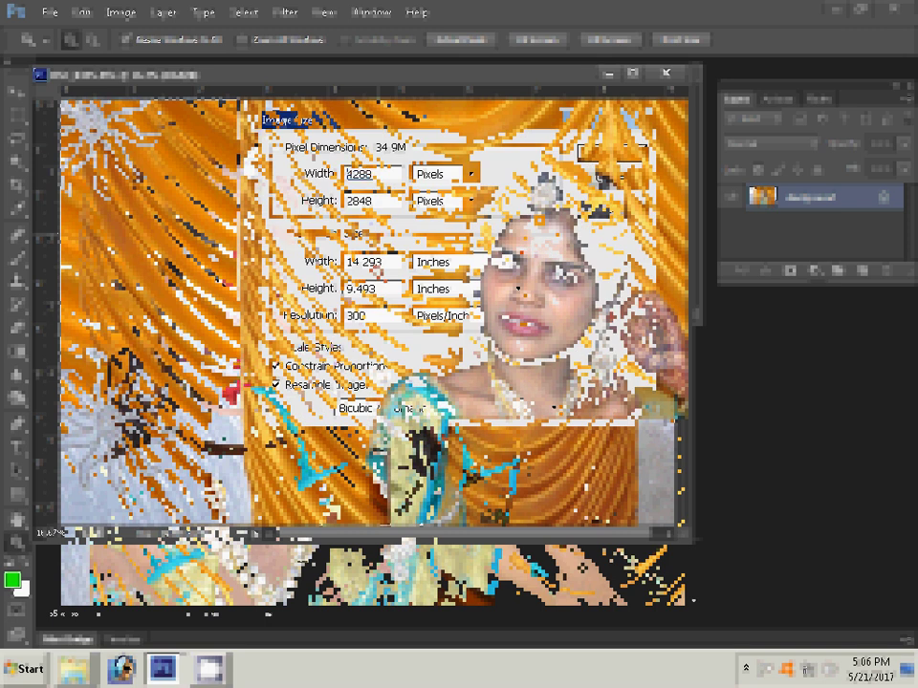
key("Tab")
key("Tab")
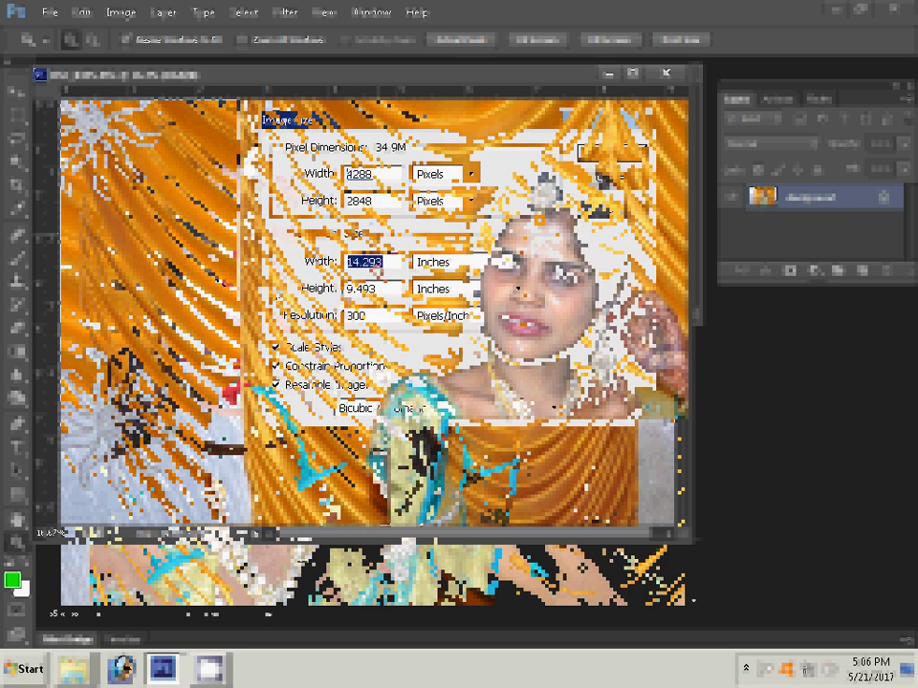
type("5")
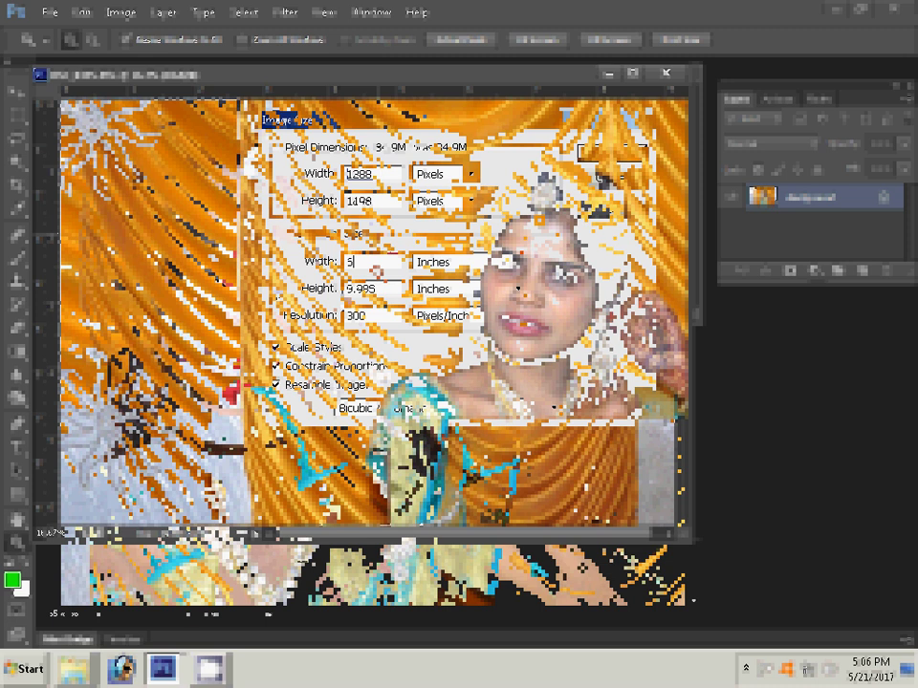
key("BackSpace")
type("7")
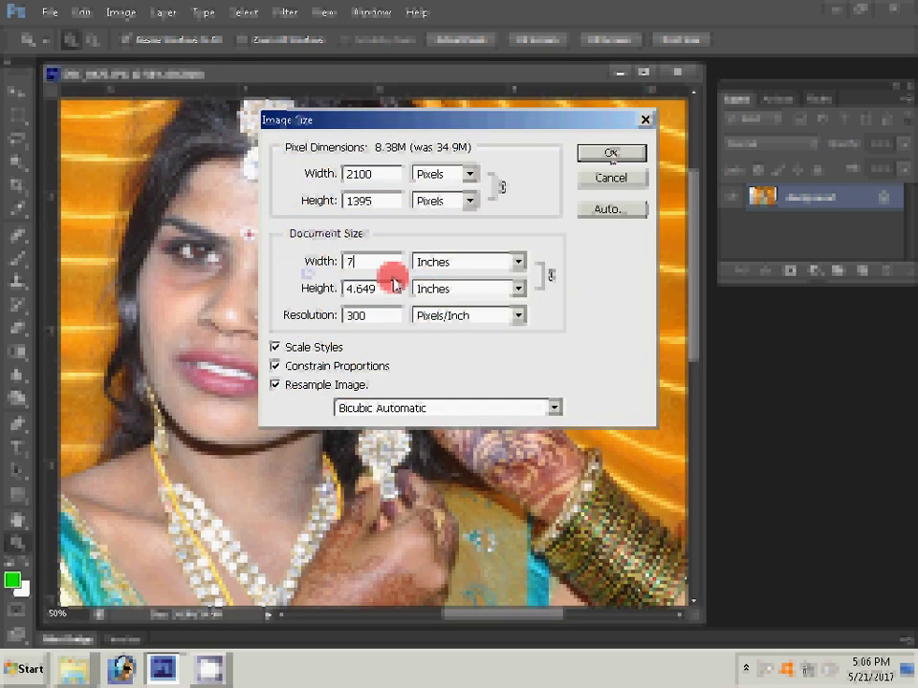
key("BackSpace")
type("9")
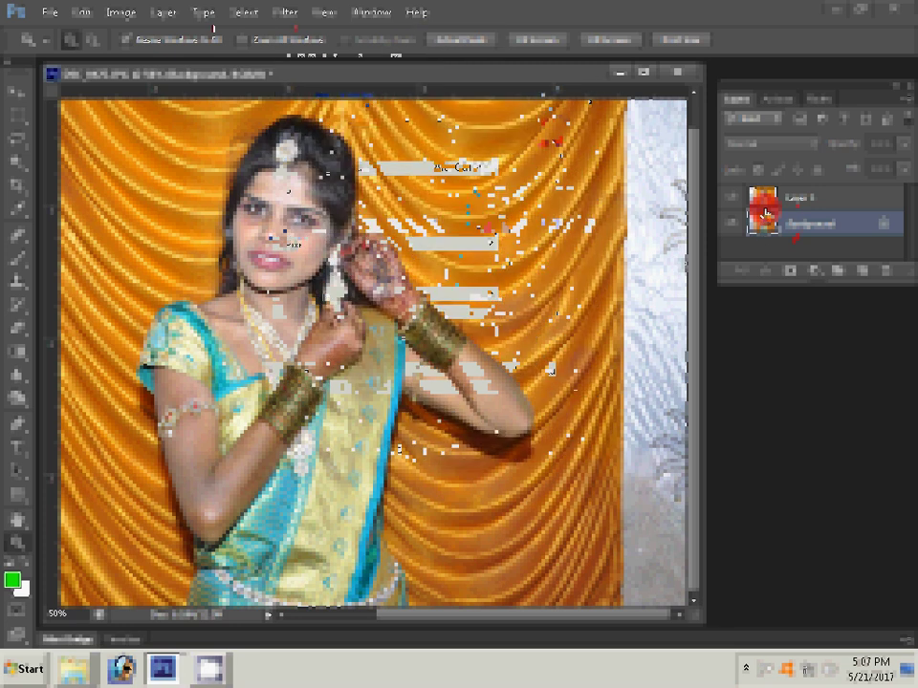
- Select the duplicated Layer 1 in the Layers panel
left_click(780, 199)
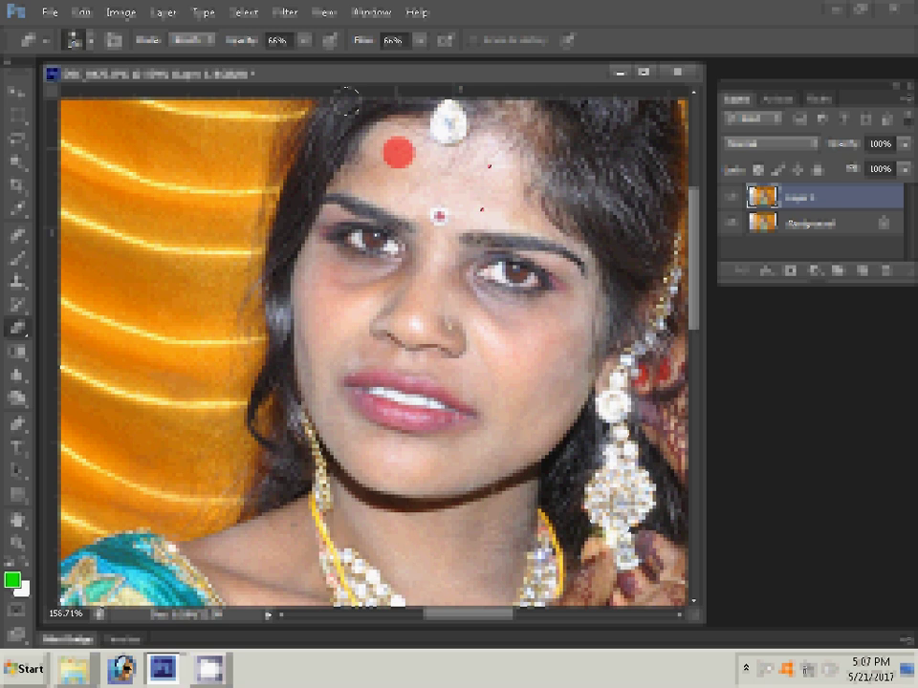
- Brush over the blemishes on the bride's cheek to smooth the skin
left_click(568, 317)
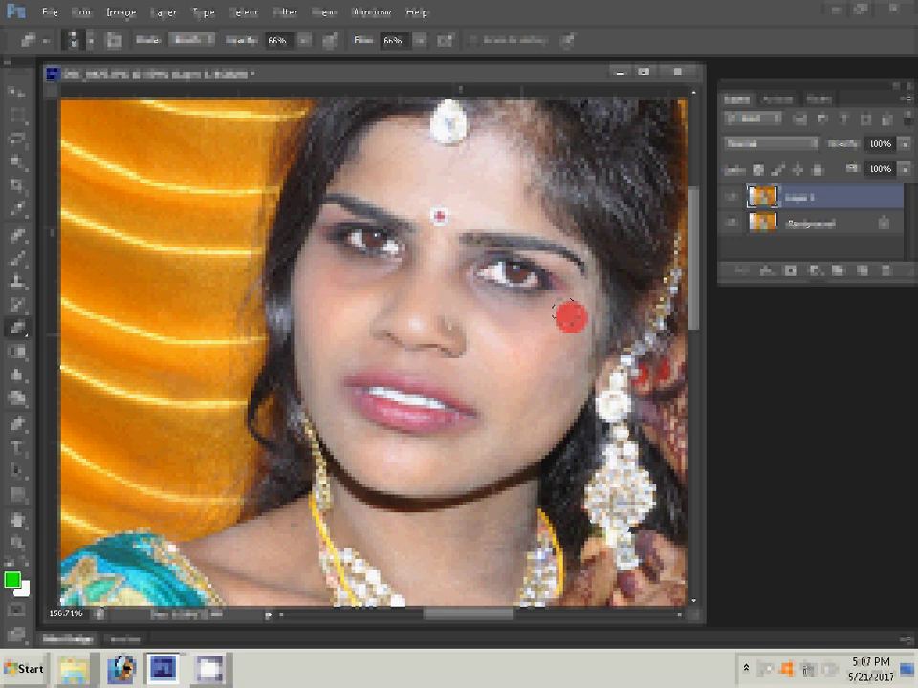
left_click(568, 317)
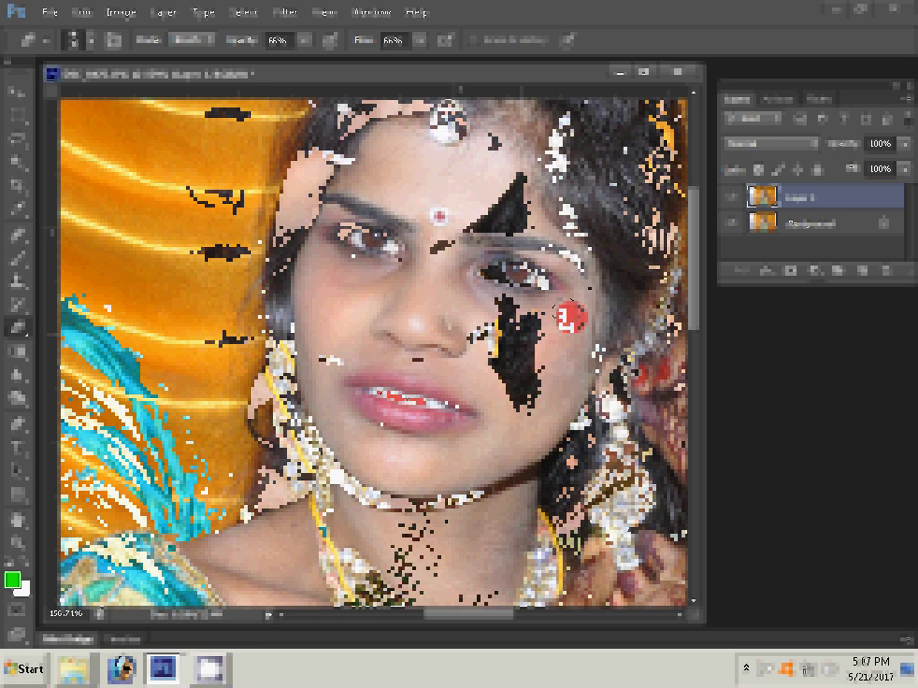
scroll(279, 433, "down", 5)
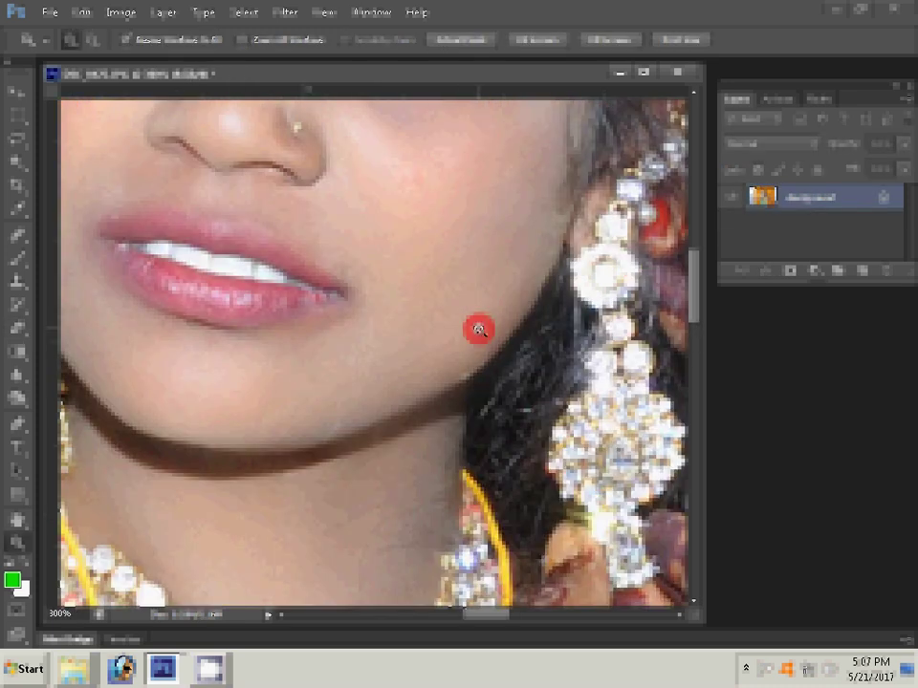
- Zoom in on the bride and begin tracing her outline along the blouse collar
right_click(478, 330)
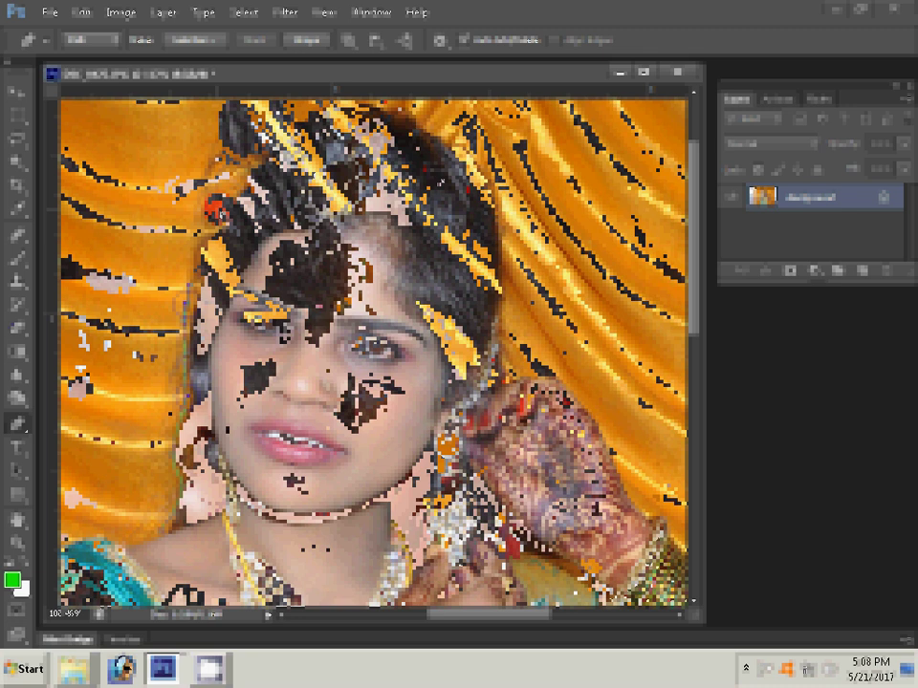
left_click(353, 387)
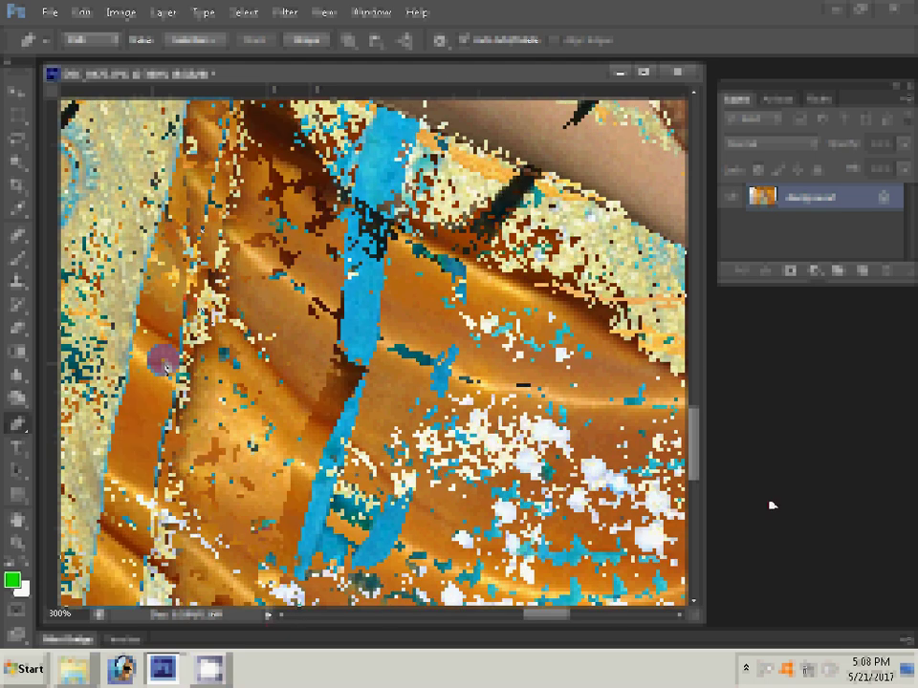
left_click(505, 401)
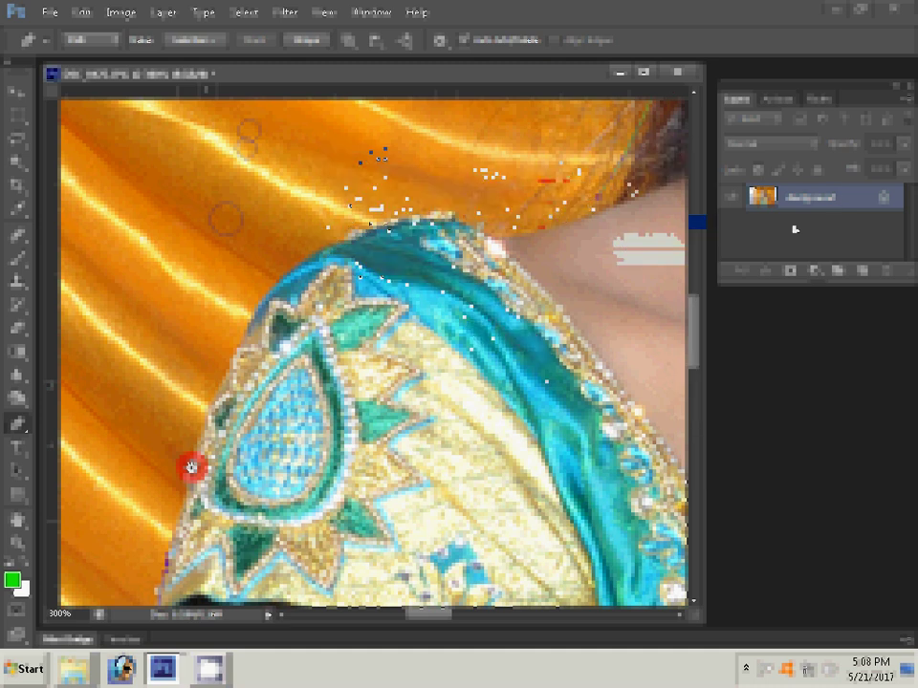
- Copy the bride to a new layer, hide the Background, and drop her onto the album spread
key("ctrl+j")
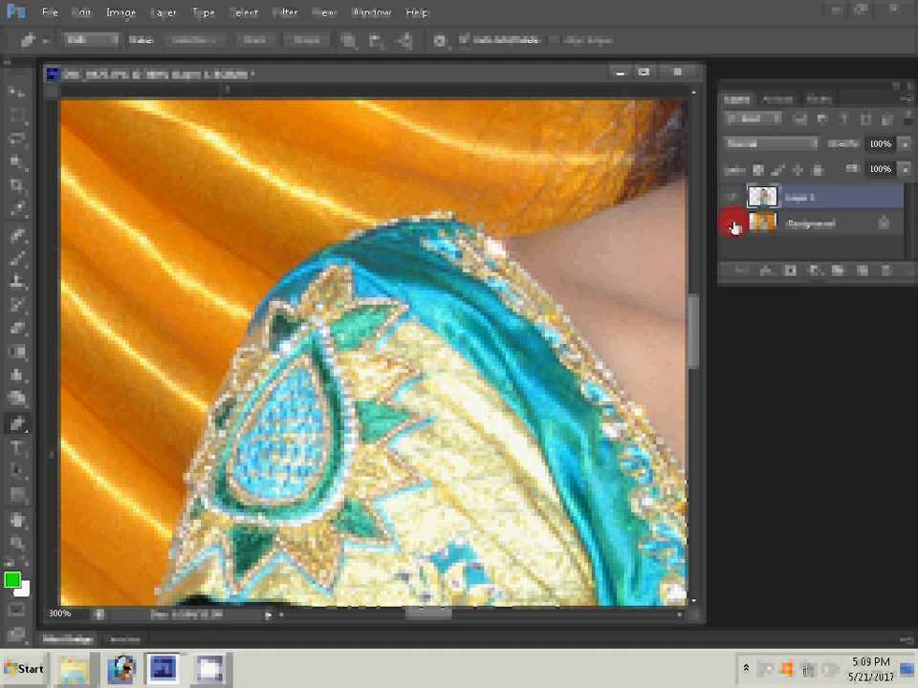
left_click(732, 224)
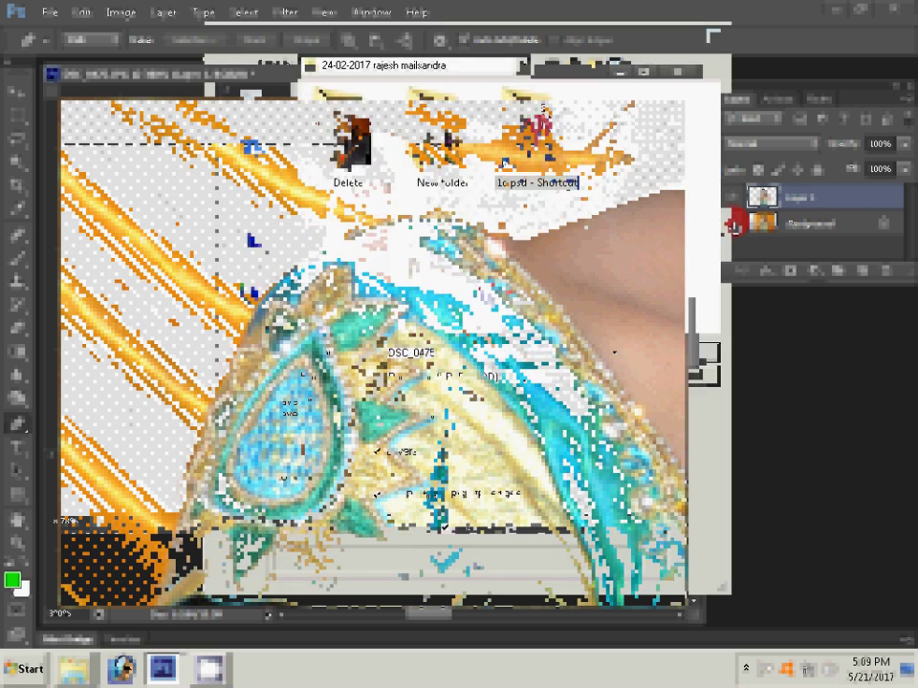
left_click(355, 313)
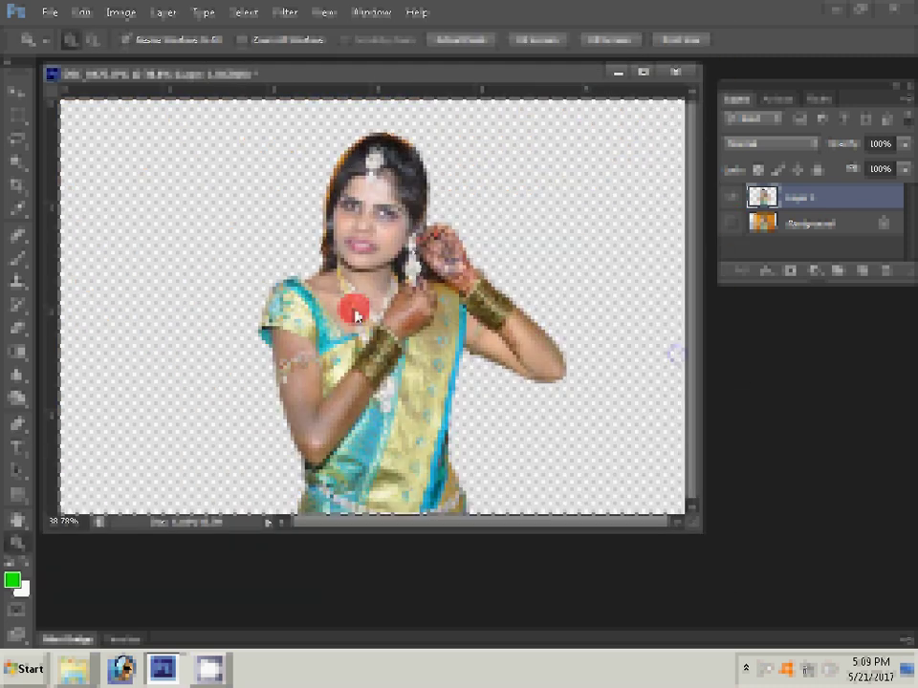
left_click(234, 188)
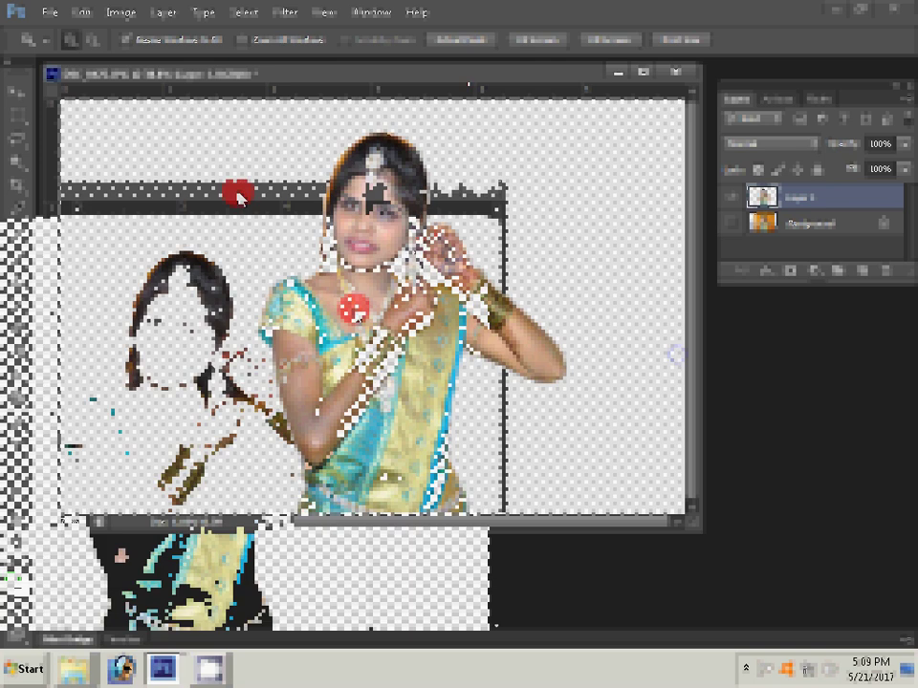
left_click(612, 198)
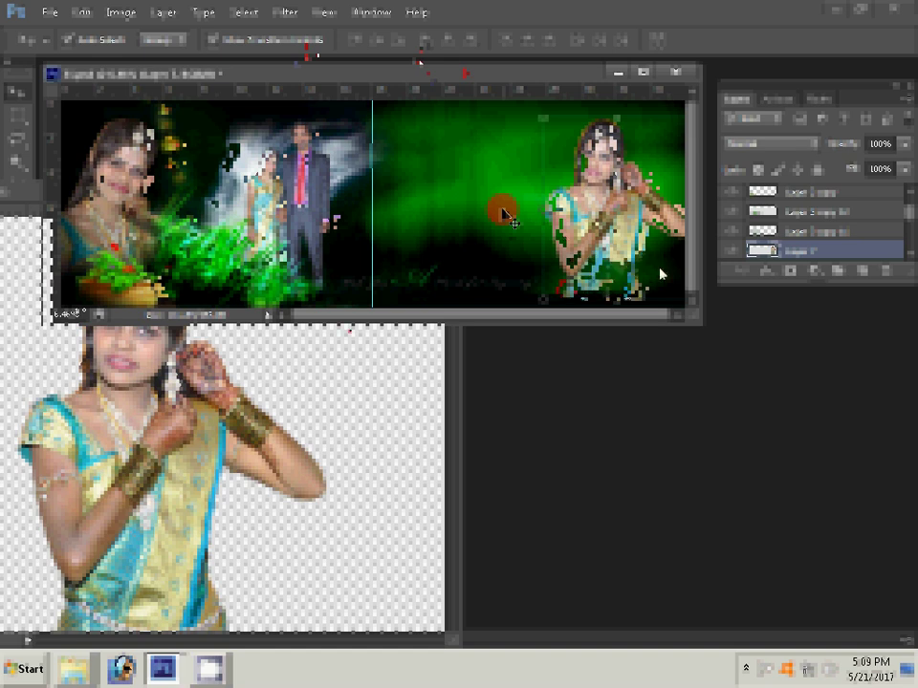
- Zoom in on the bride's face and erase stray pixels along her earring, hand and hair top
key("e")
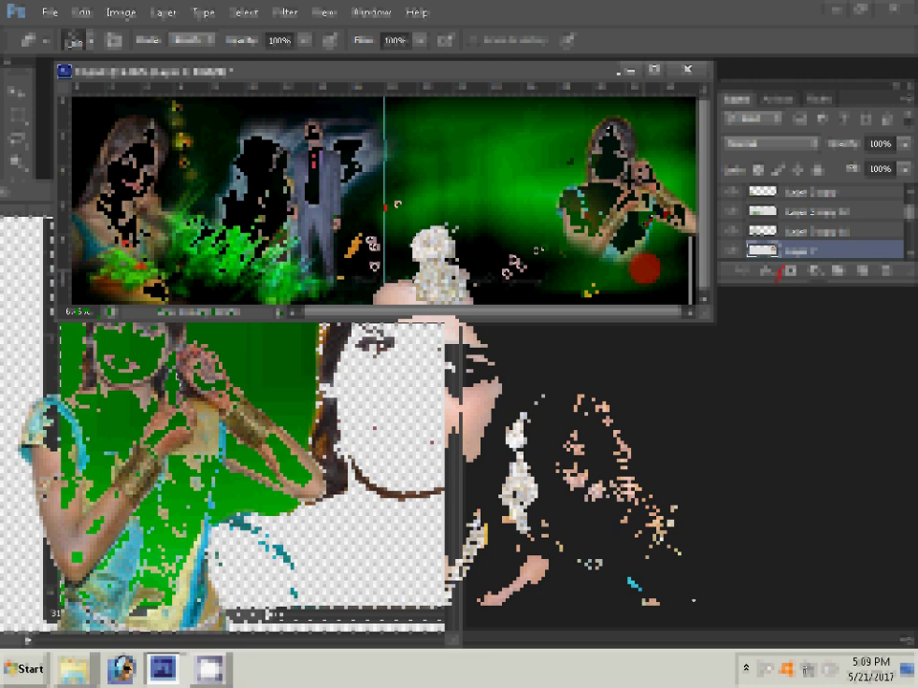
key("z")
left_click_drag(282, 182, 364, 315)
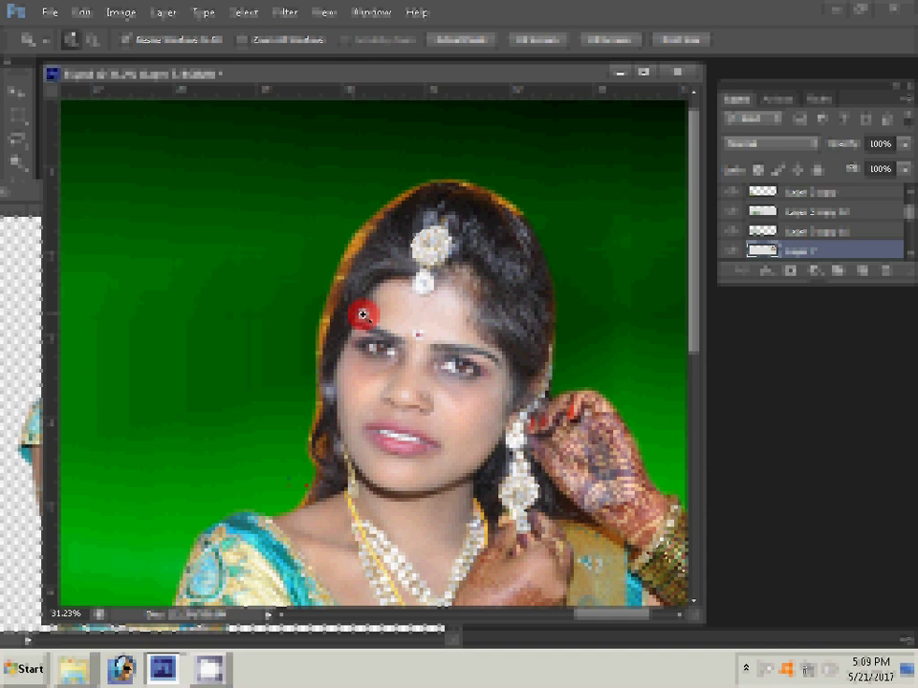
key("e")
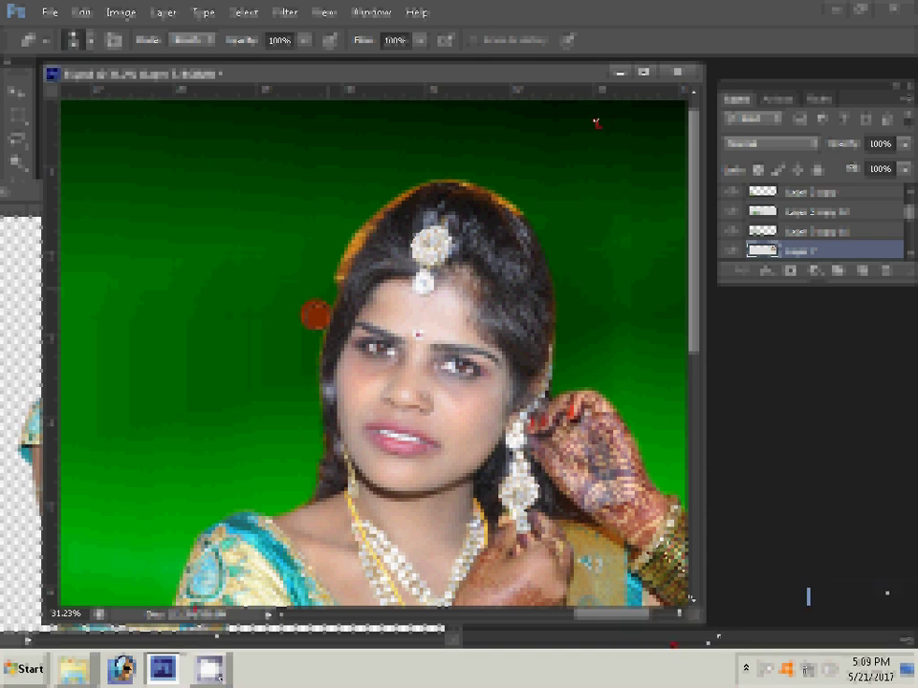
left_click_drag(545, 388, 534, 507)
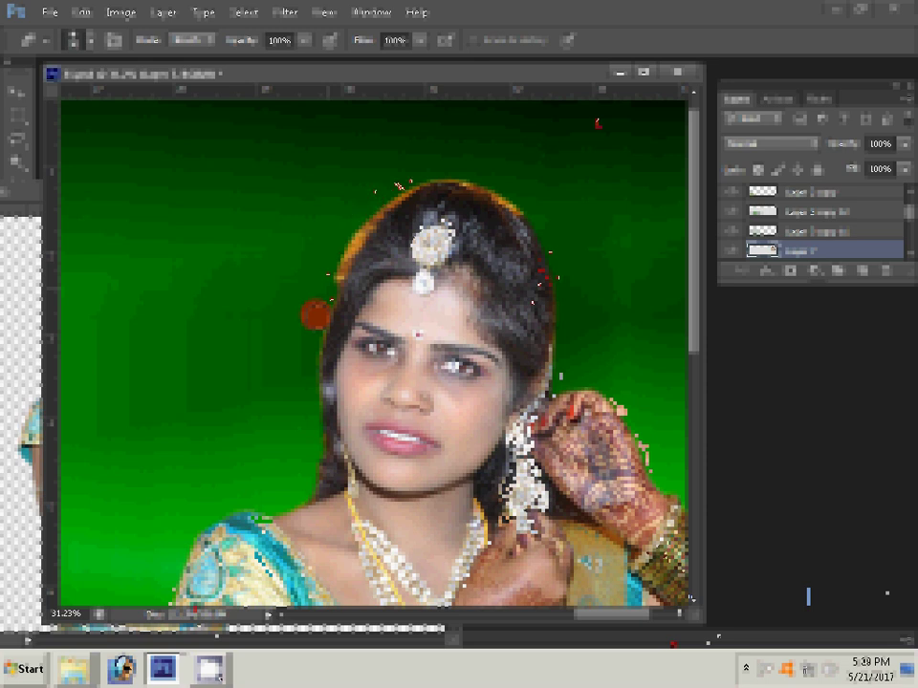
left_click_drag(398, 184, 524, 199)
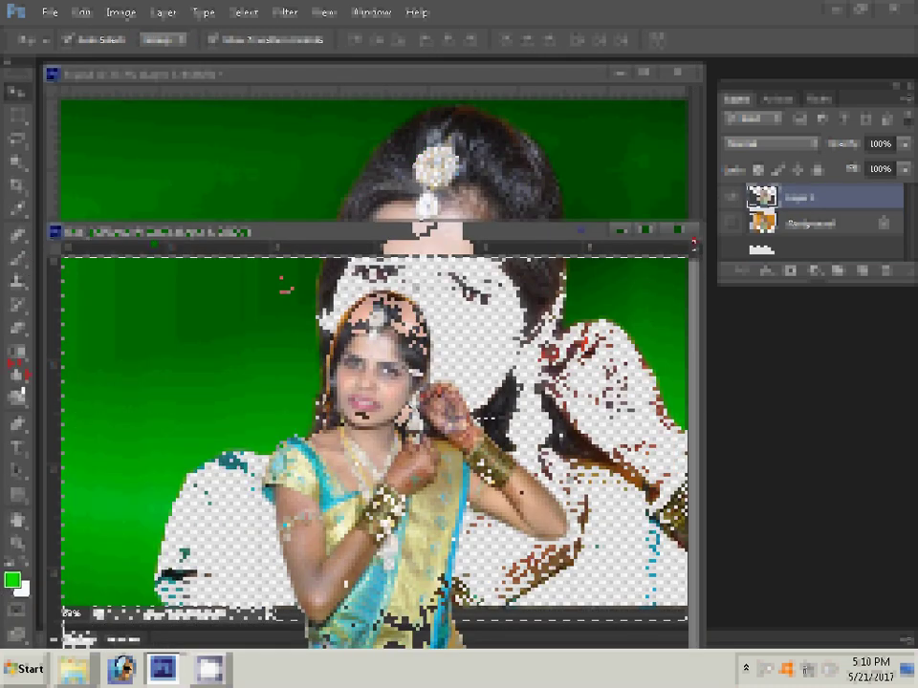
- Lasso the red spots by the hair ornament, fit the spread on screen, and show Explorer's recent folders
left_click_drag(396, 185, 397, 183)
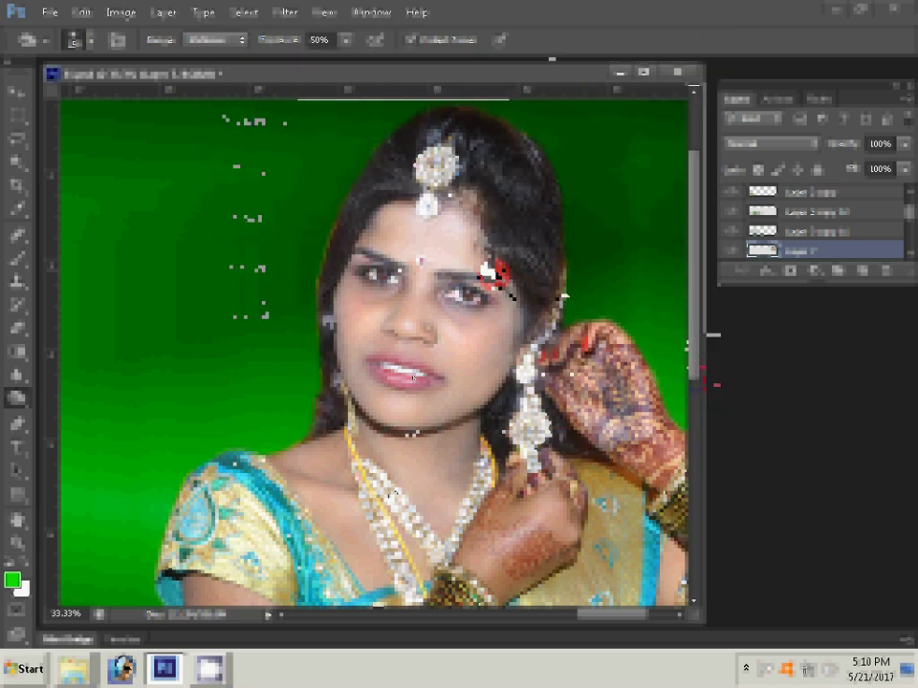
right_click(572, 241)
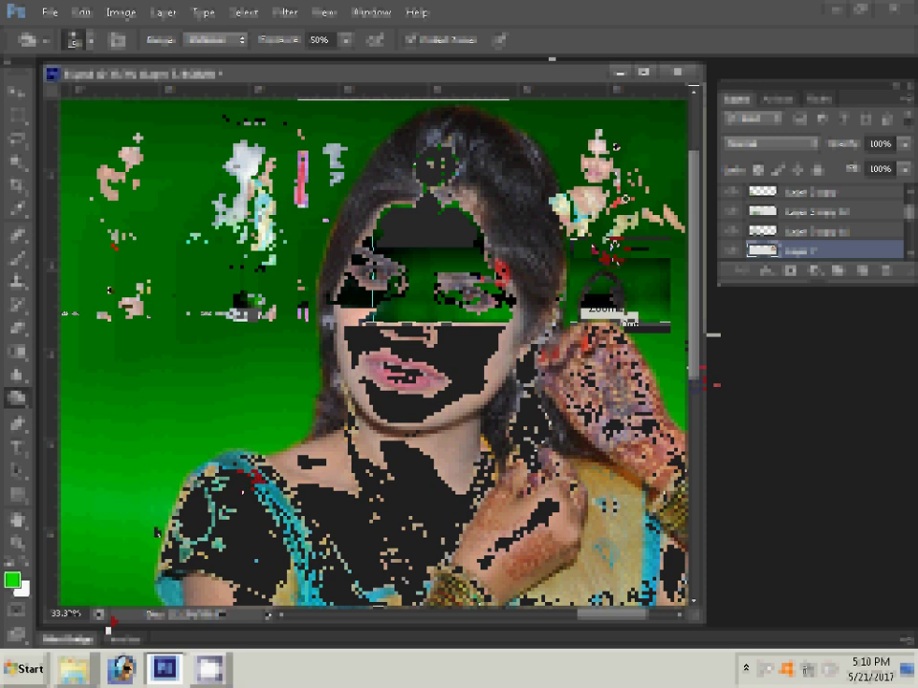
right_click(84, 667)
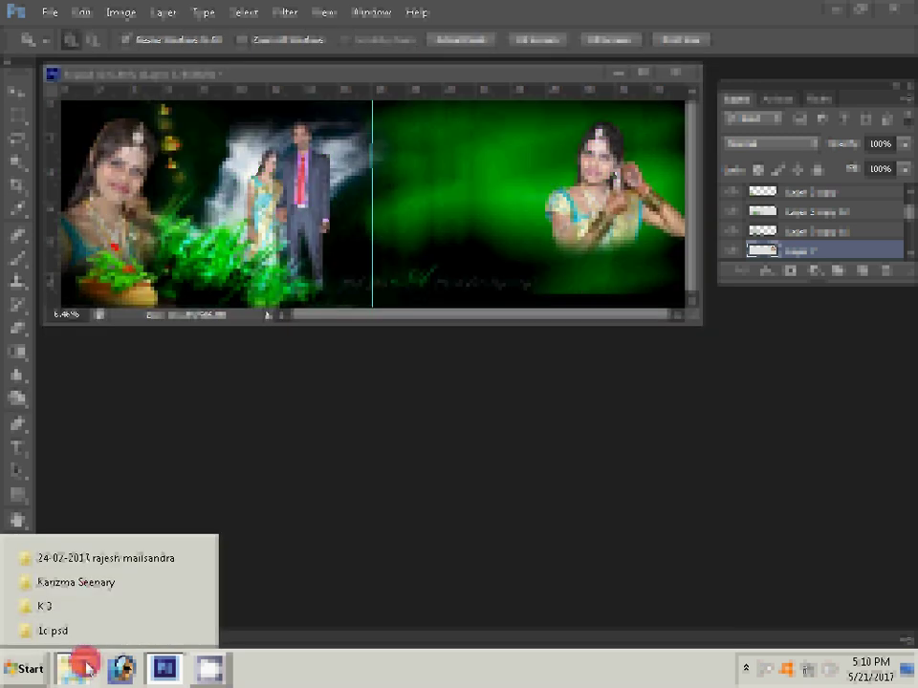
- Open DSC_0106 from New folder in Photoshop and rotate it 90° counter-clockwise to stand upright
left_click(84, 667)
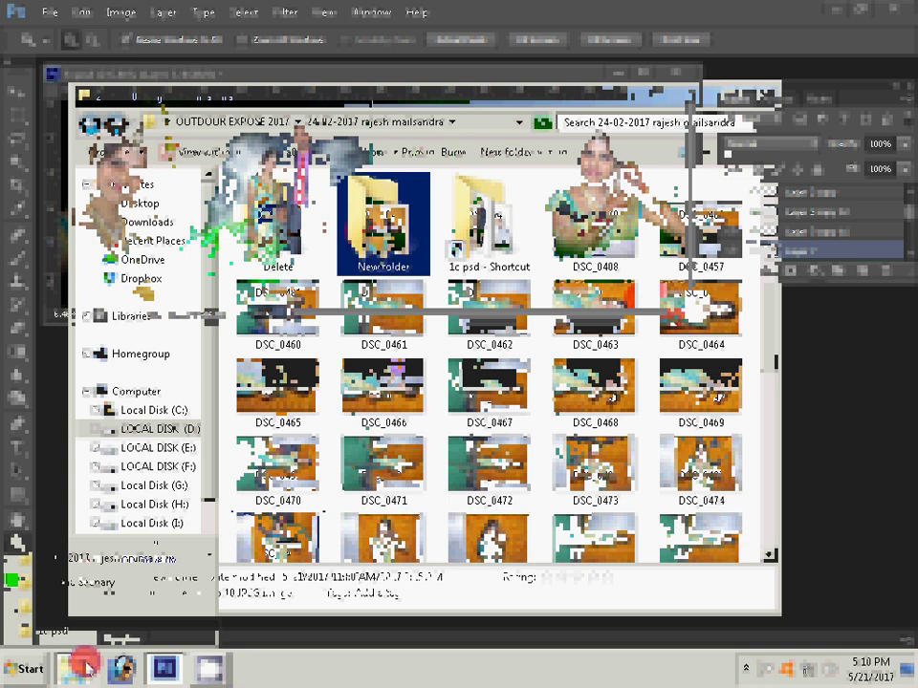
key("Return")
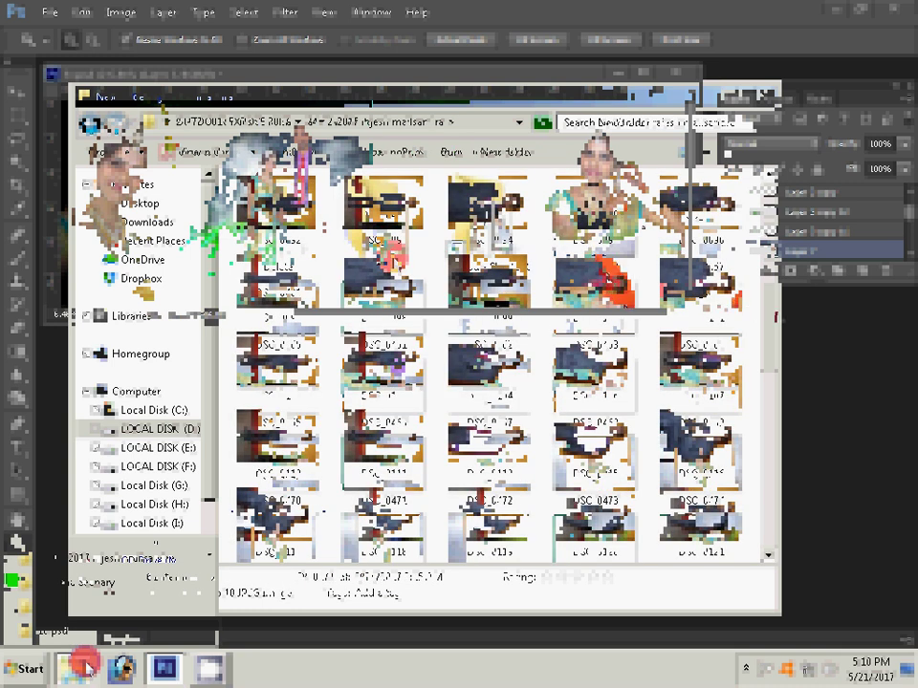
left_click(595, 361)
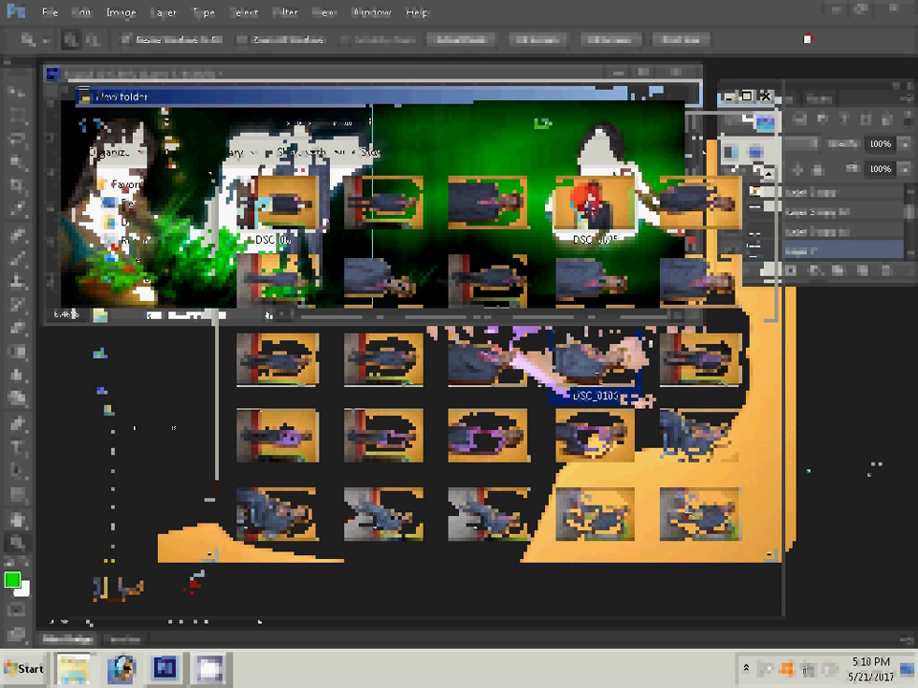
left_click(804, 37)
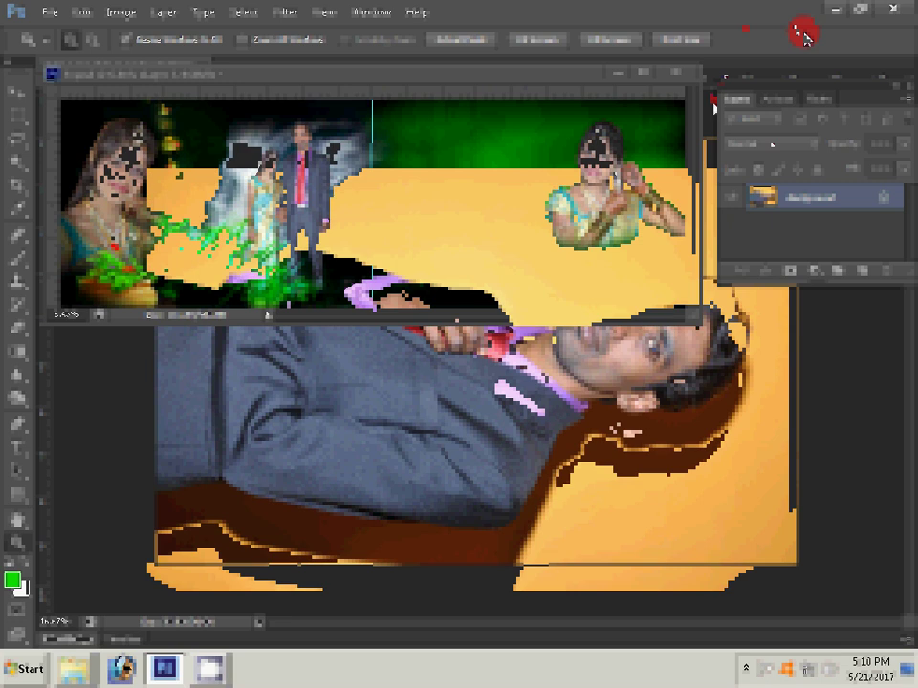
left_click(121, 11)
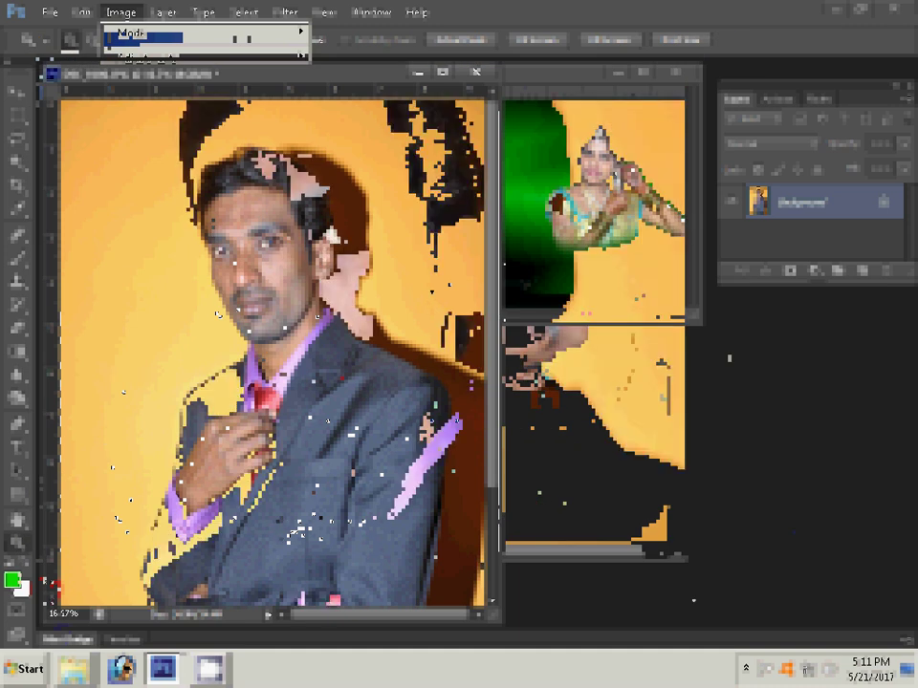
- Zoom in on the groom's face and run the Magic Pro filter with graininess 68
left_click(428, 334)
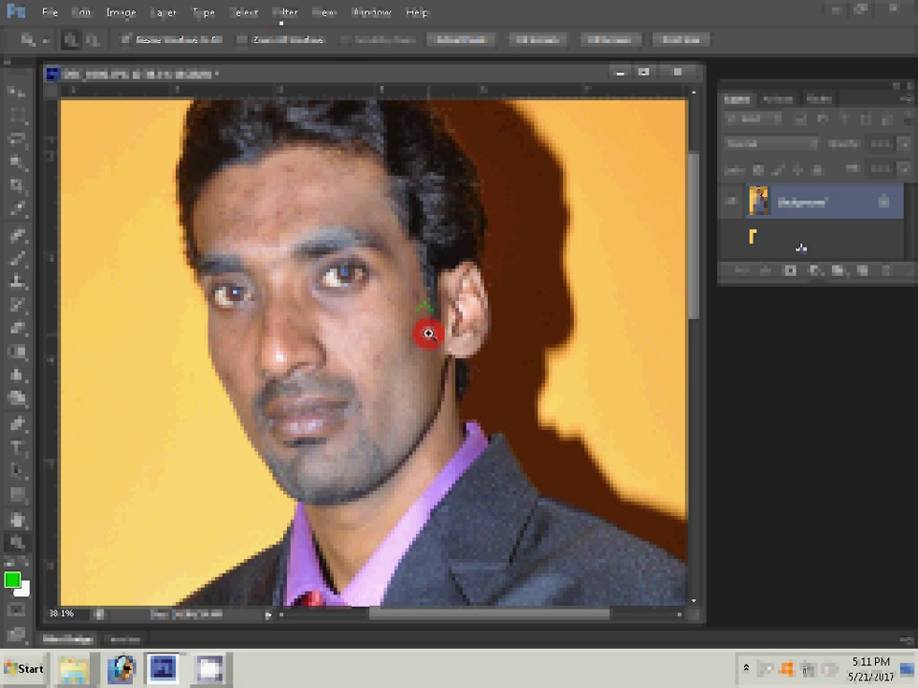
key("alt+t")
key("n")
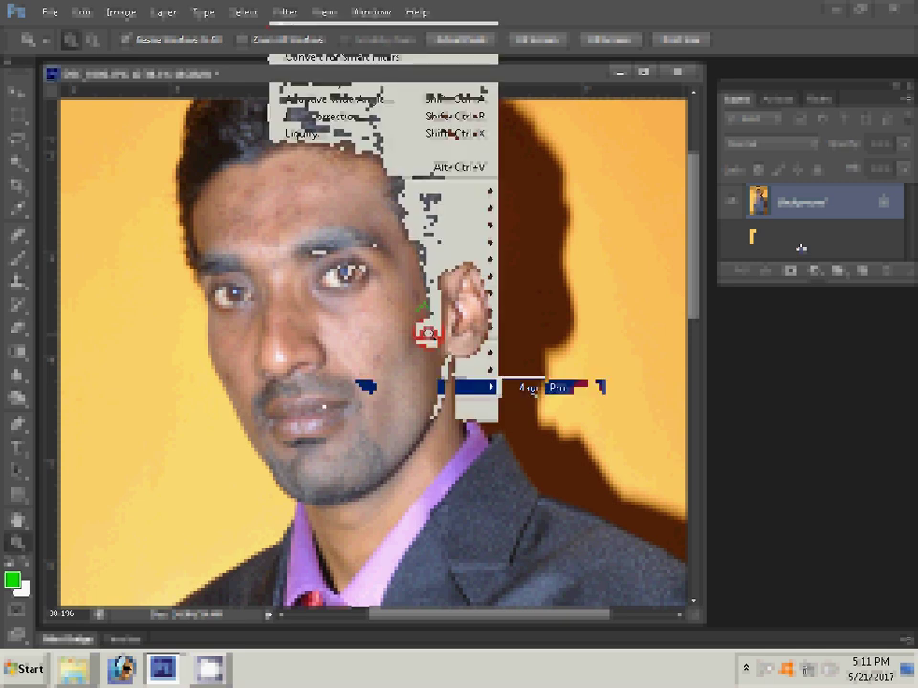
left_click(533, 390)
type("6")
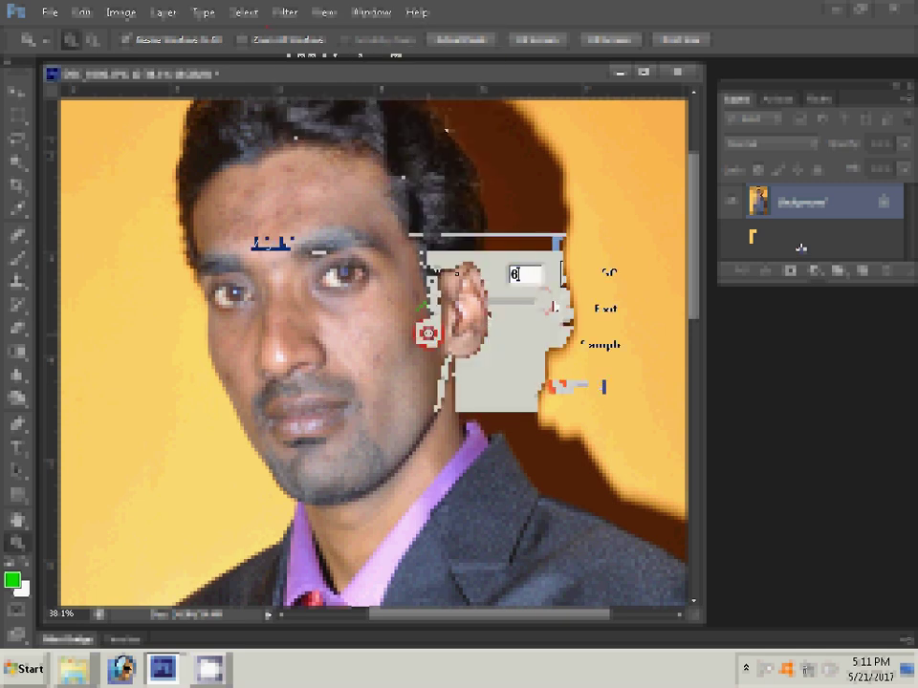
type("88")
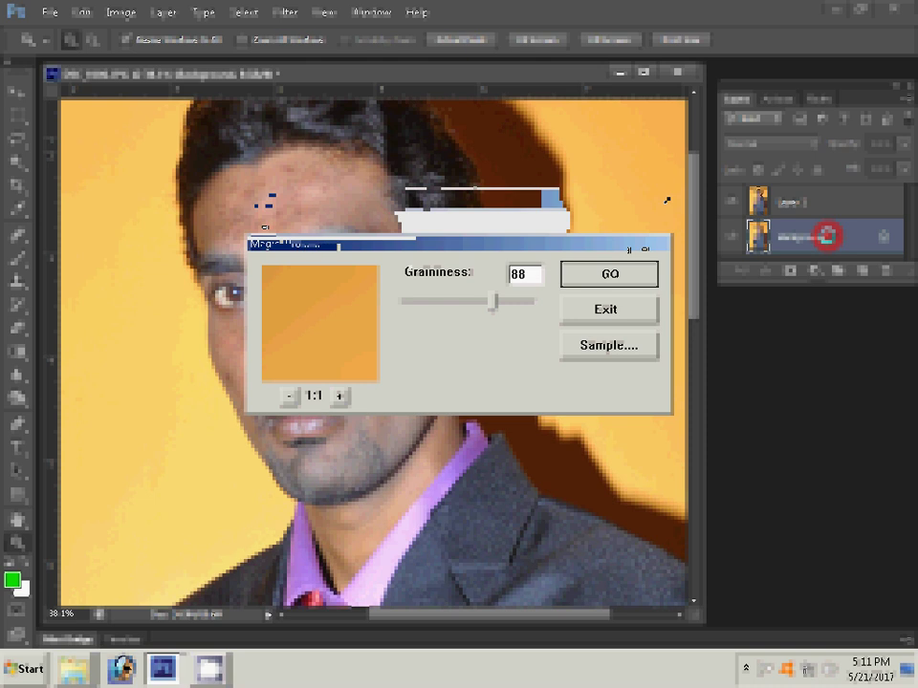
key("Return")
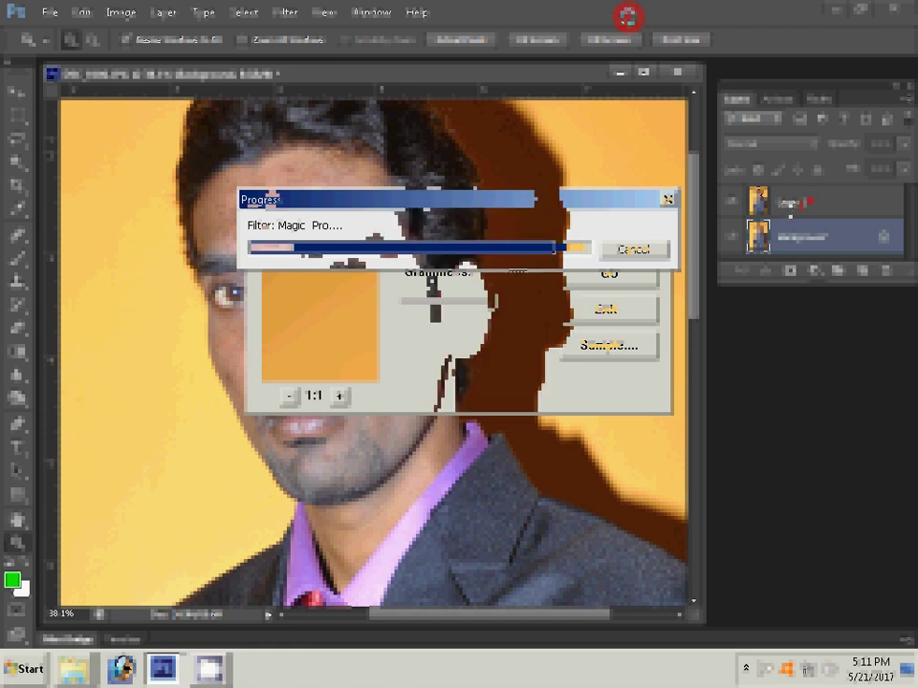
- Add monochromatic noise to the groom photo with Filter > Noise > Add Noise
left_click(285, 12)
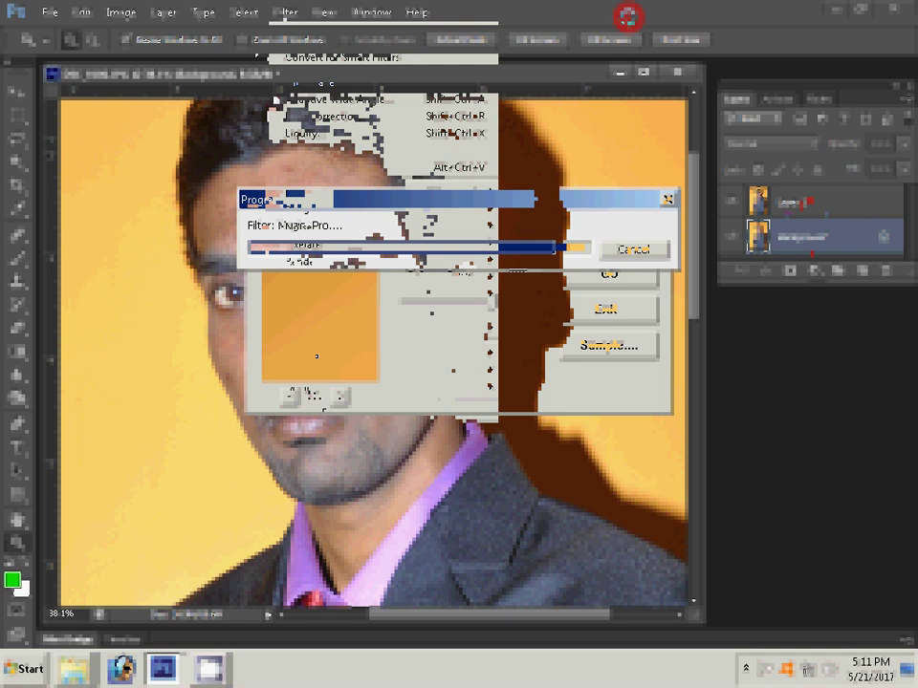
mouse_move(315, 227)
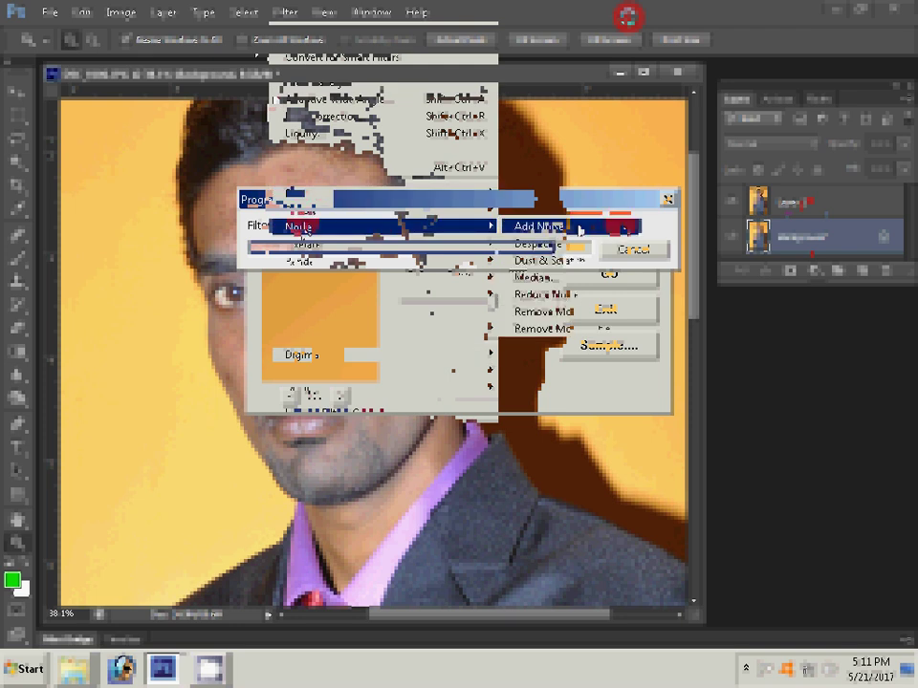
left_click(579, 229)
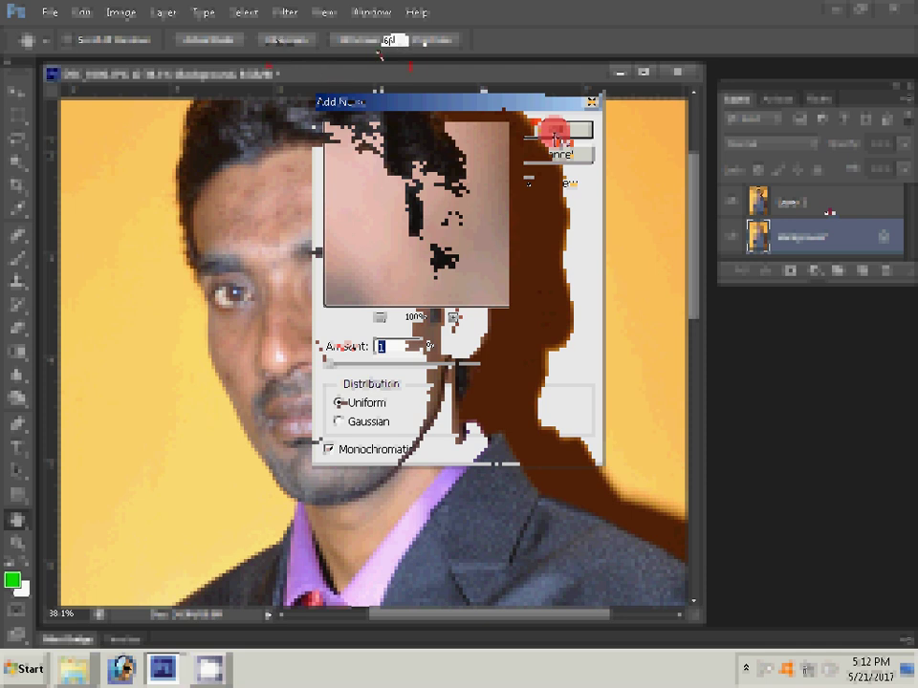
left_click(555, 134)
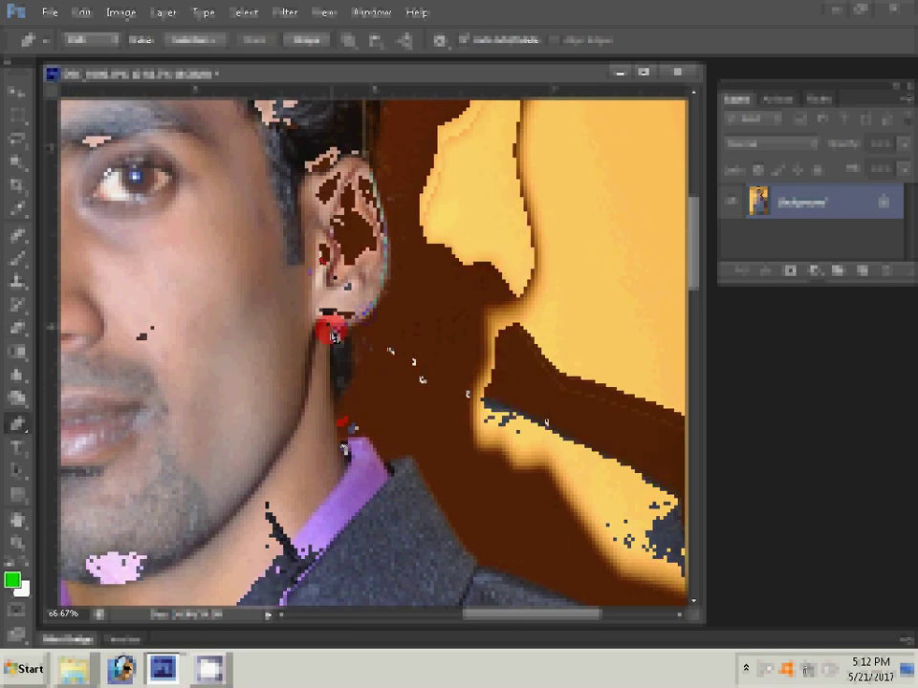
- Place pen anchor points from beside the groom's neck along the shirt collar and jacket shoulder
left_click_drag(467, 394, 545, 418)
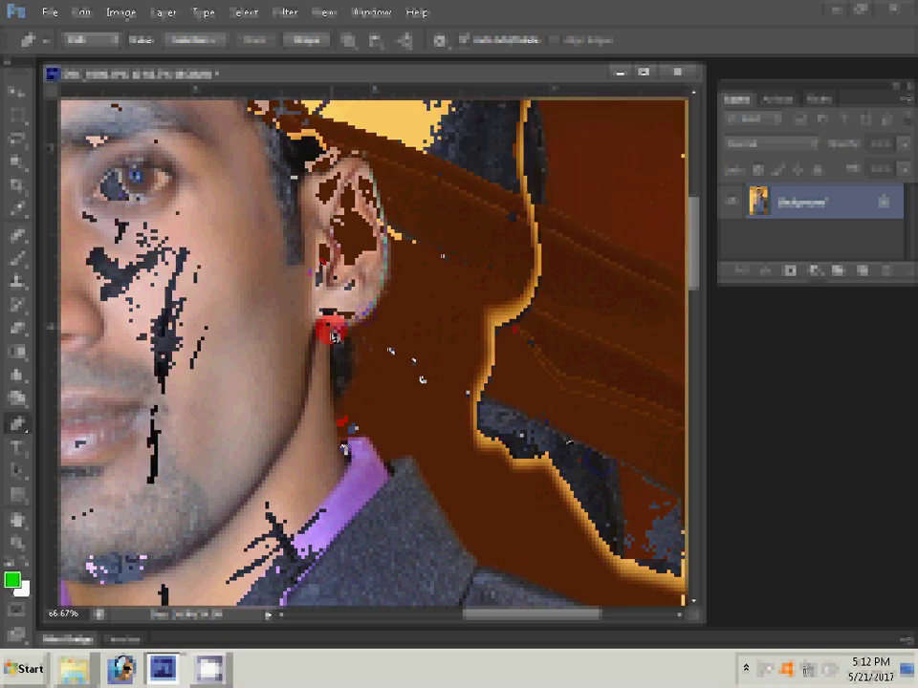
scroll(411, 440, "down", 5)
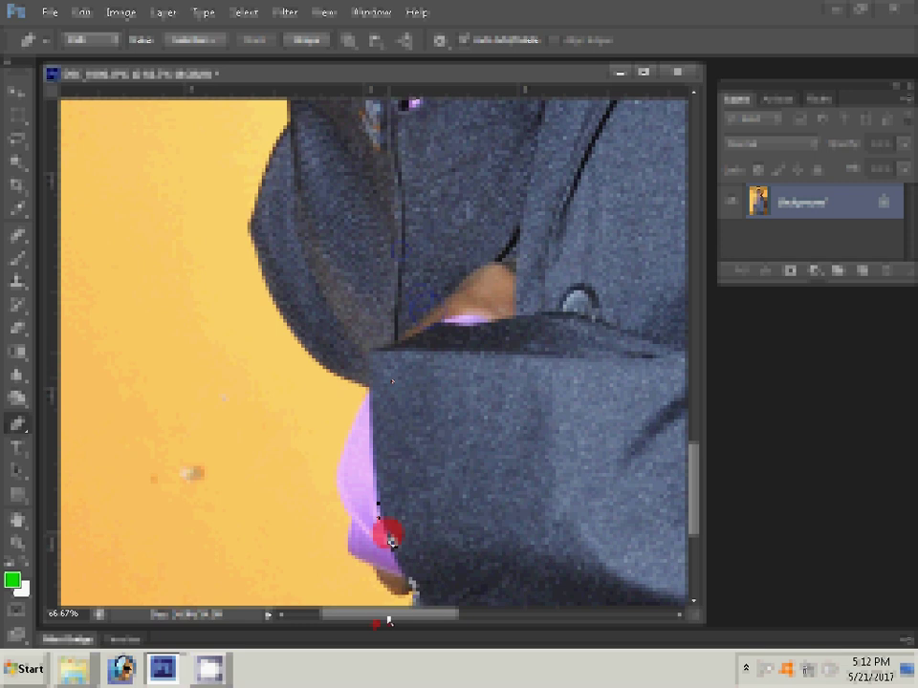
left_click(340, 478)
left_click(345, 447)
left_click(355, 414)
left_click(361, 386)
left_click(316, 359)
left_click(253, 227)
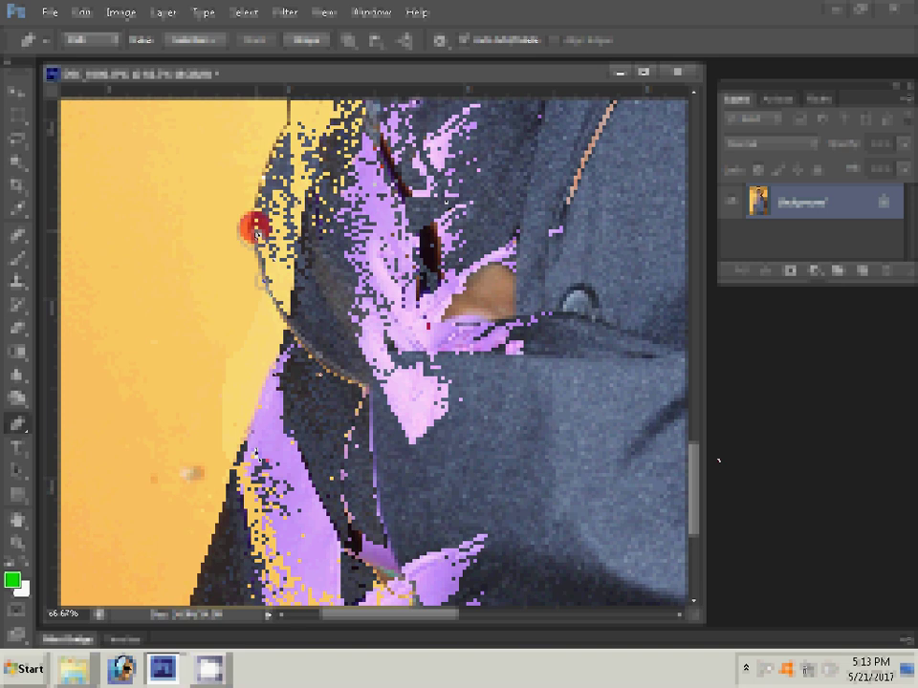
left_click(224, 407)
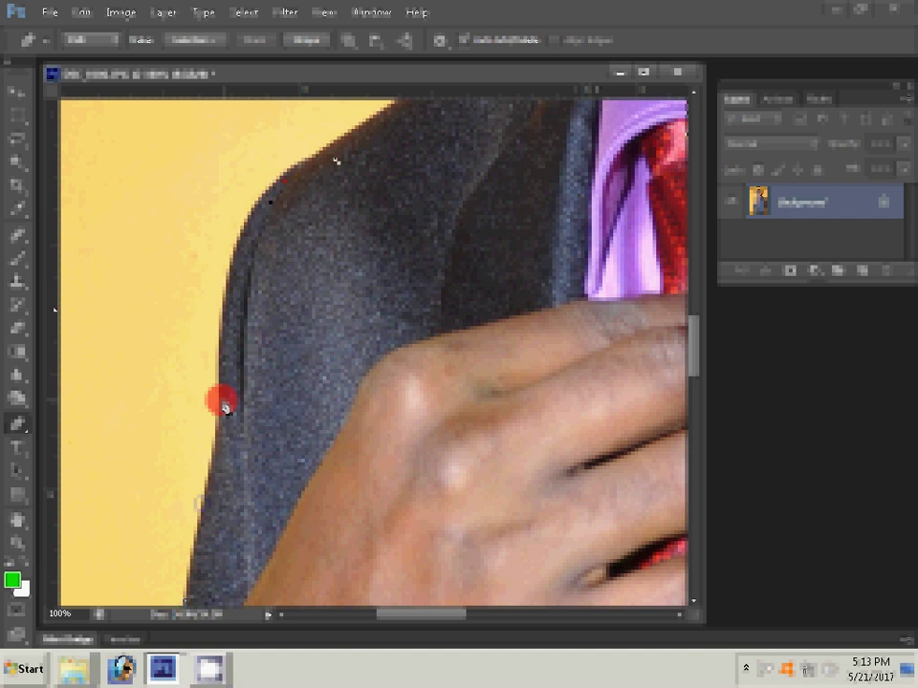
- Continue the pen path down the jacket edge, zoom closer, and curve it along the hair edge
left_click(224, 408)
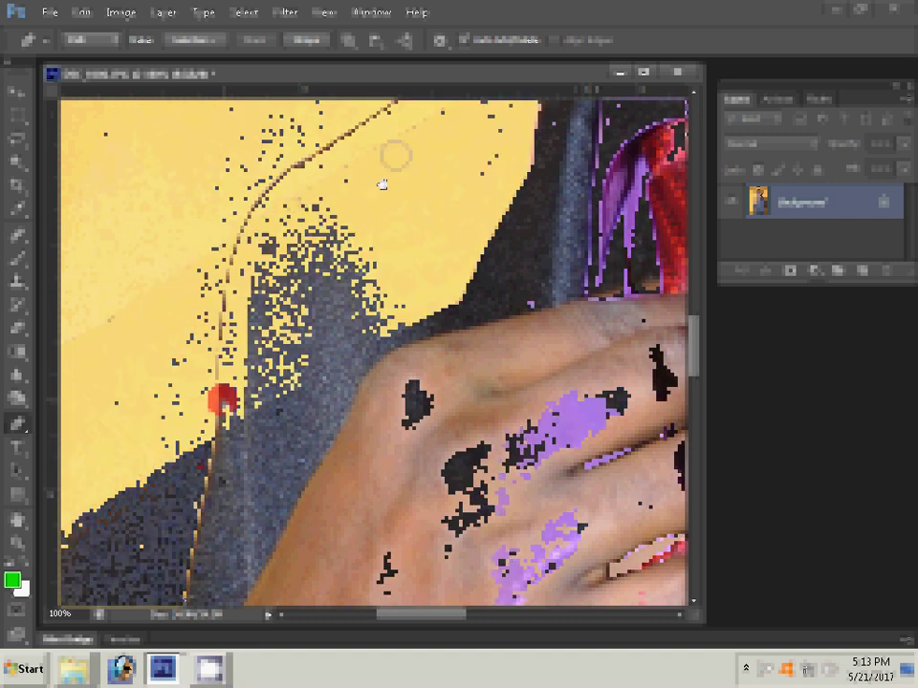
key("ctrl+plus")
left_click(502, 221)
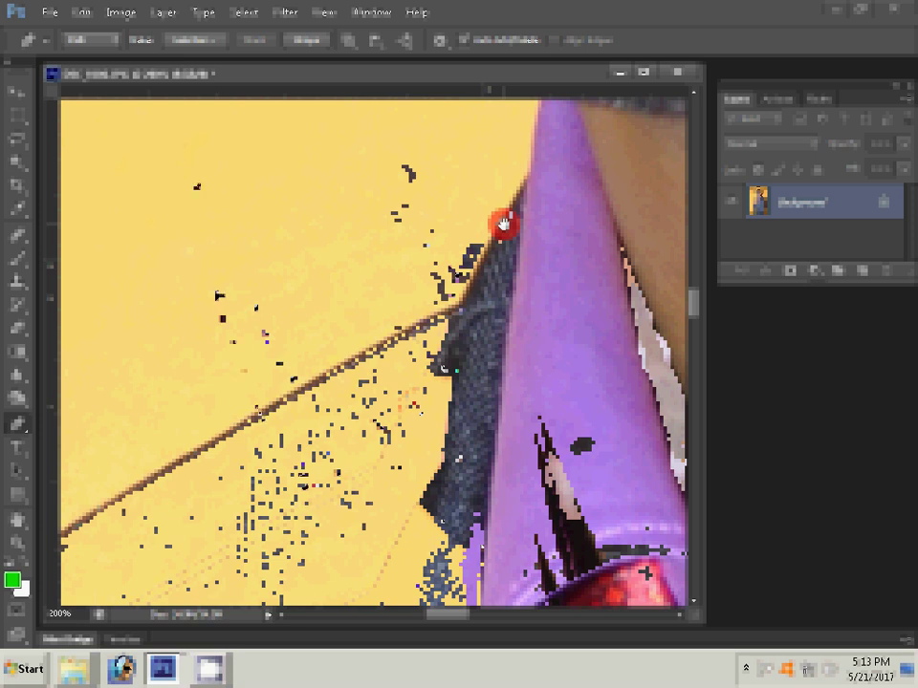
left_click_drag(504, 222, 202, 417)
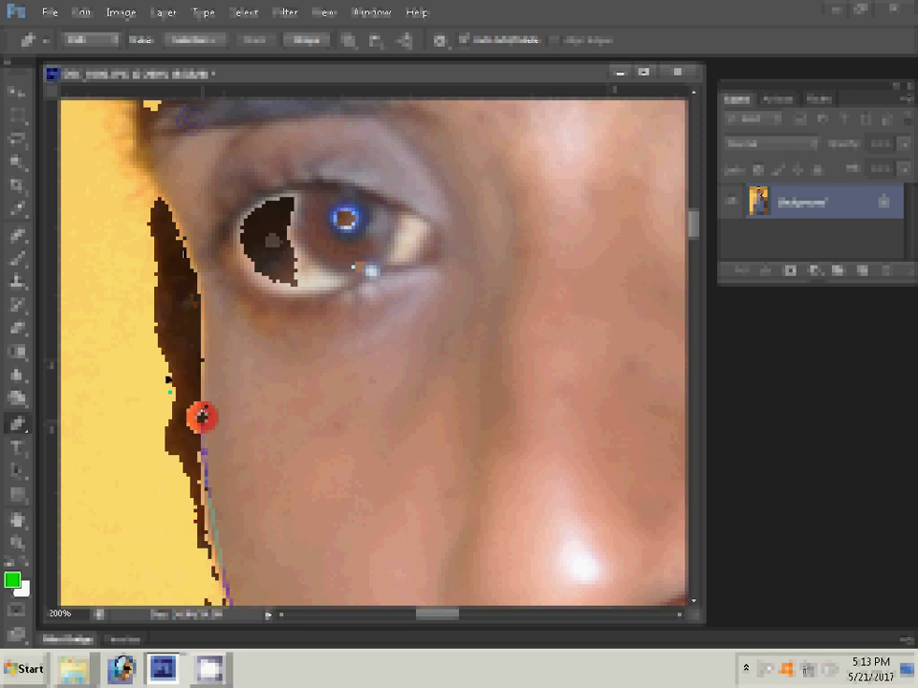
left_click_drag(127, 285, 190, 292)
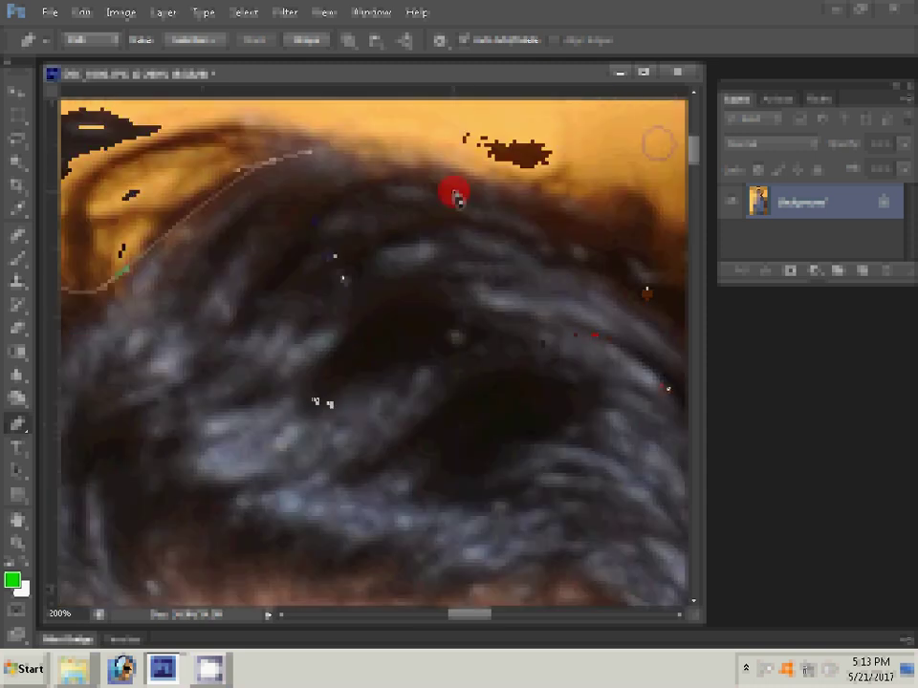
- Make a selection from the traced path, delete the orange background above the hair, and zoom in
right_click(455, 194)
left_click(372, 182)
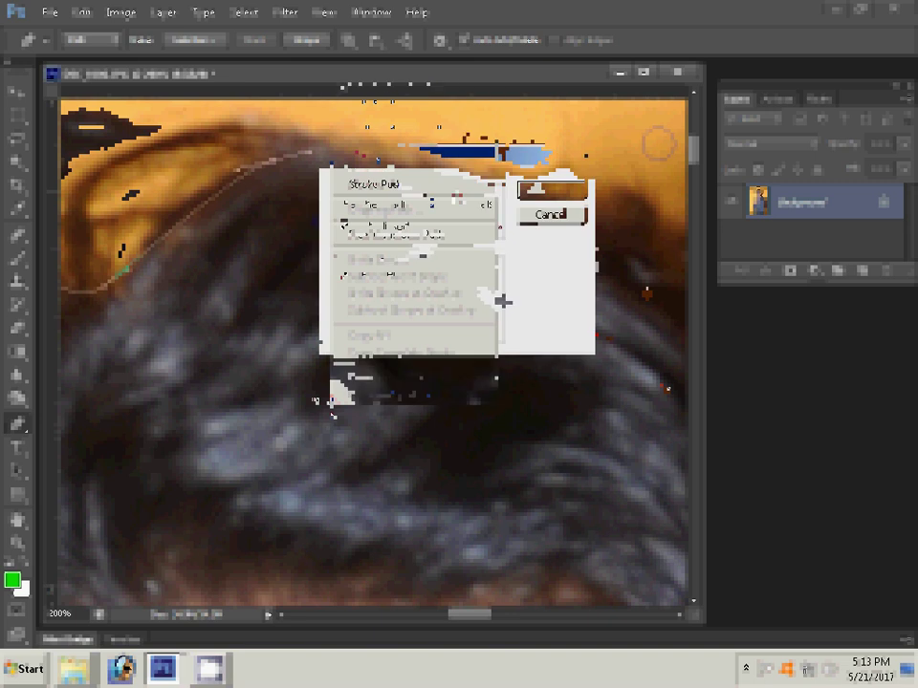
key("Return")
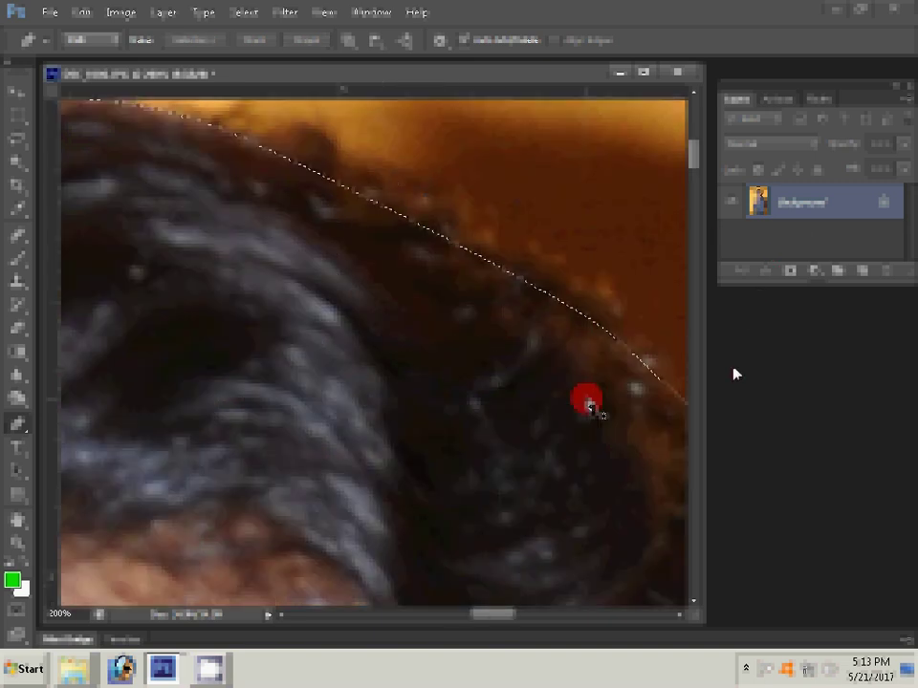
key("Delete")
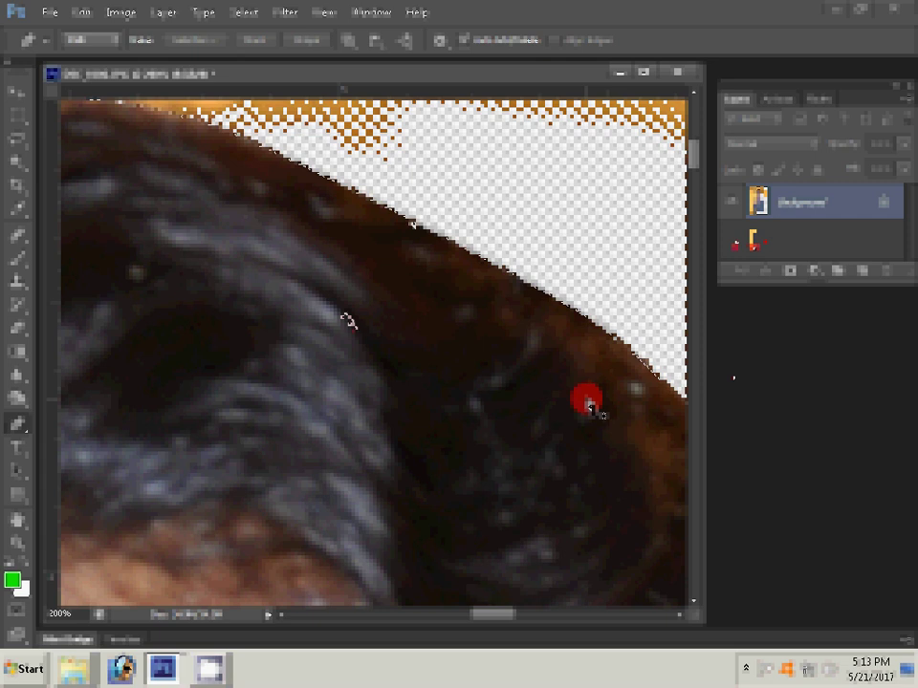
right_click(351, 325)
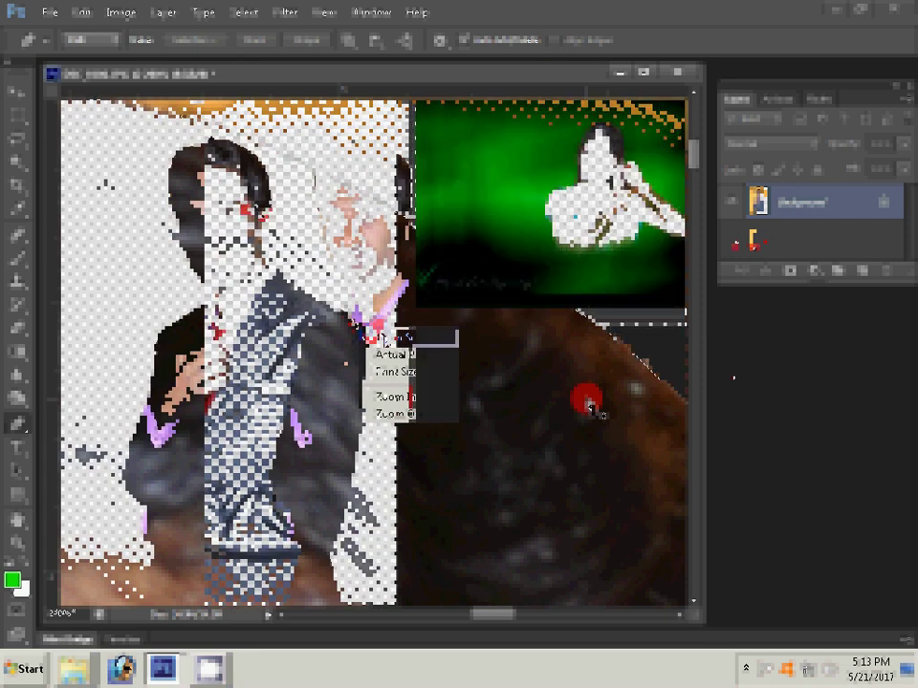
left_click(387, 396)
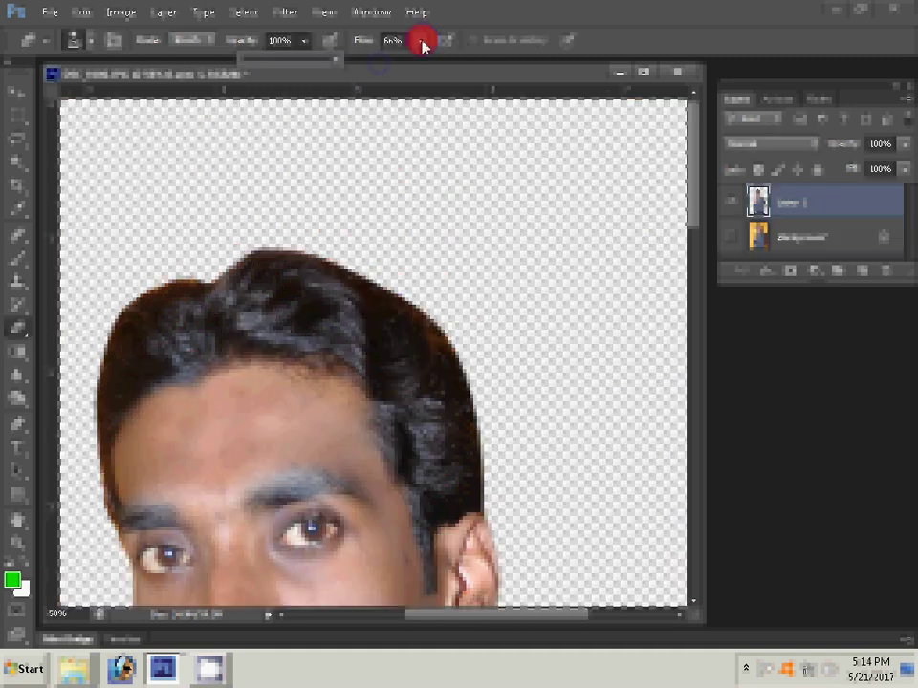
- Lower the Eraser flow to about 36% and erase leftover specks along the groom's hair edge
left_click_drag(422, 45, 423, 48)
mouse_move(389, 278)
left_mouse_down()
mouse_move(463, 336)
mouse_move(495, 507)
left_mouse_up()
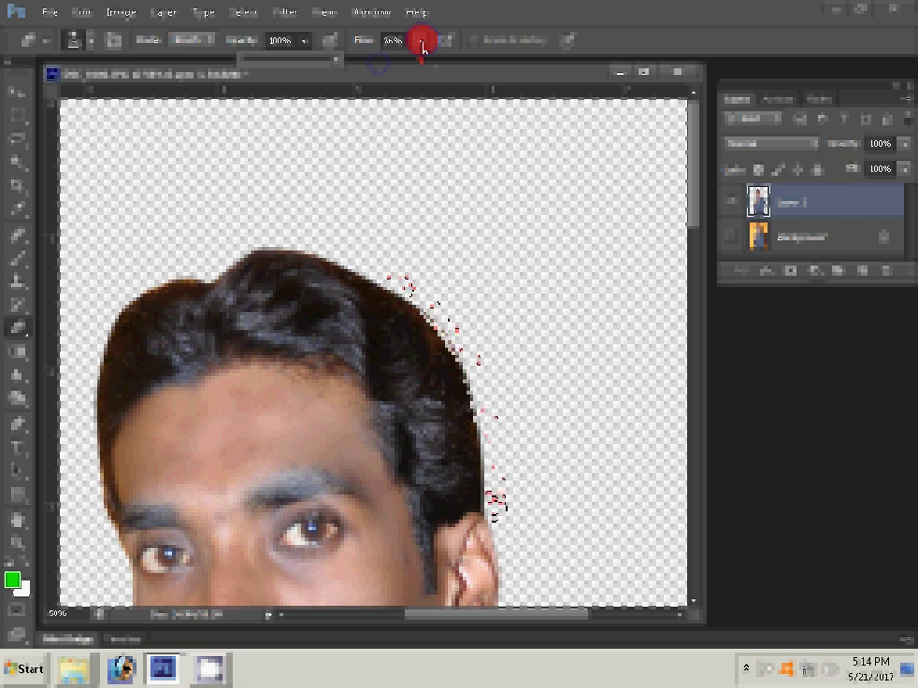
left_click_drag(373, 375, 332, 245)
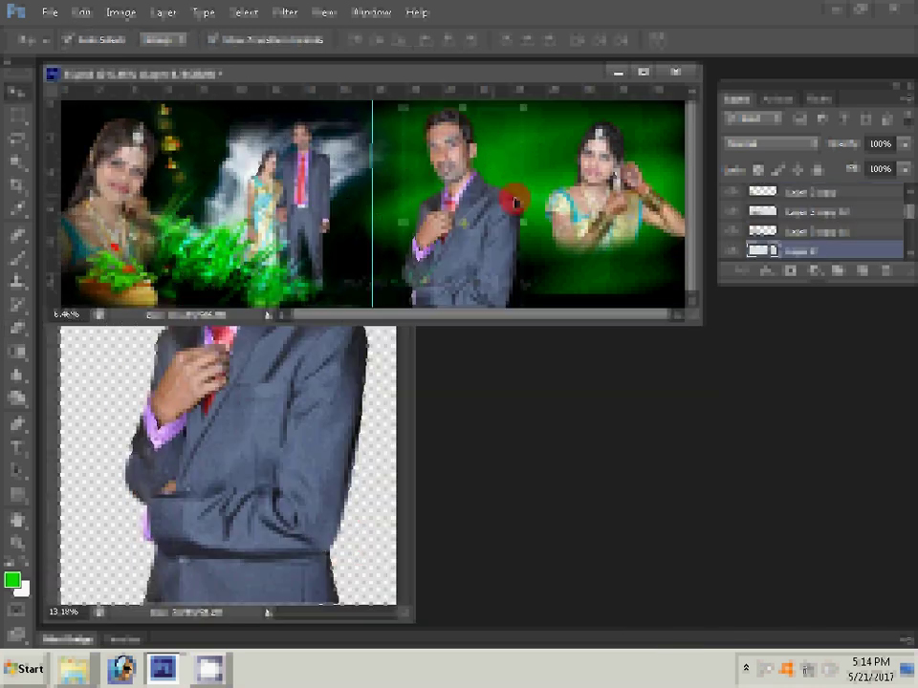
- Flip the groom cutout horizontally, move him up and left on the green page, and start Save As
right_click(543, 118)
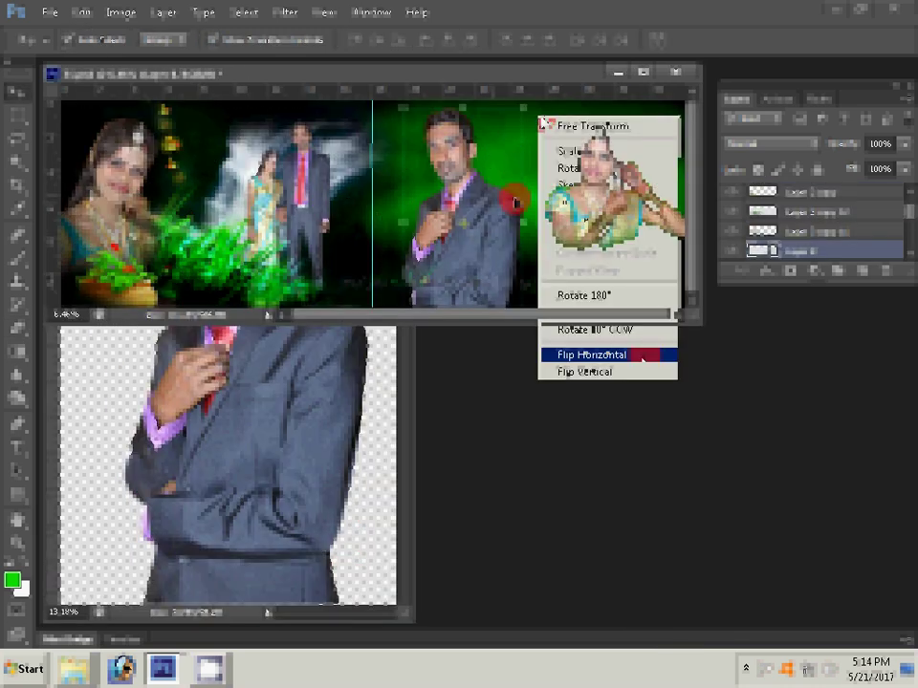
left_click(593, 352)
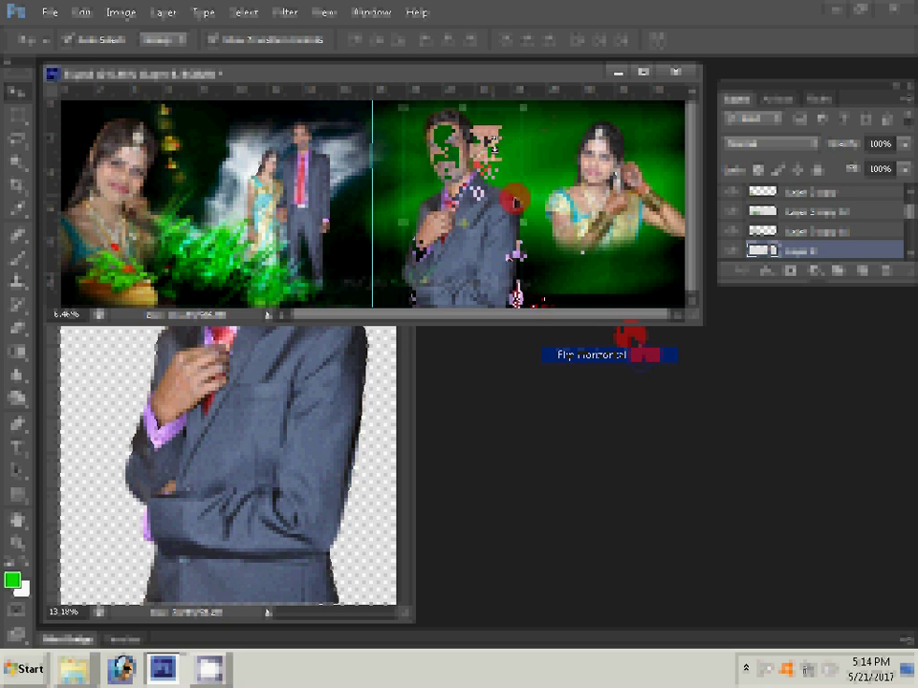
key("e")
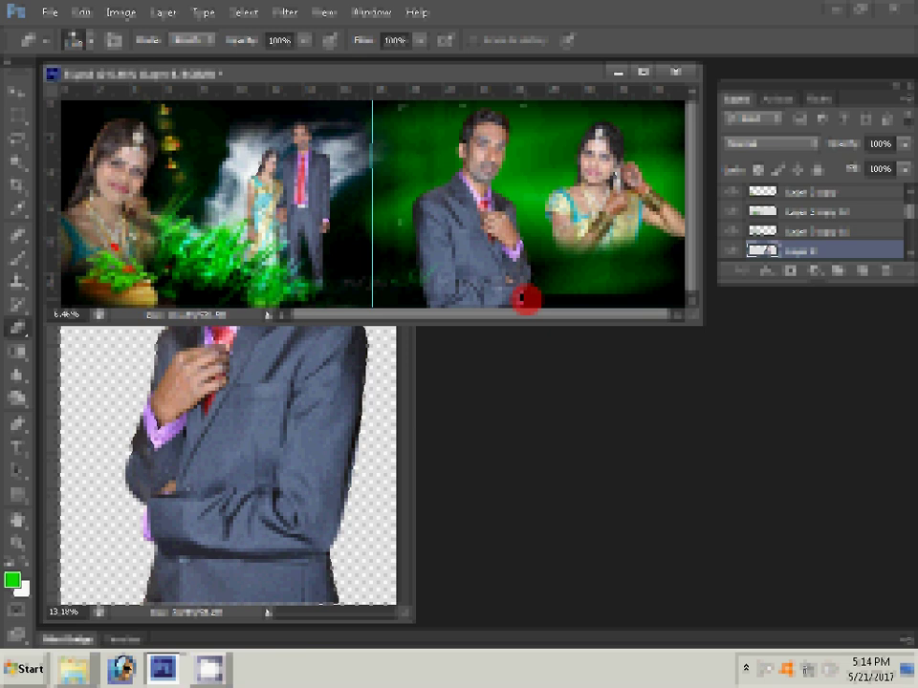
key("v")
left_click_drag(524, 300, 487, 183)
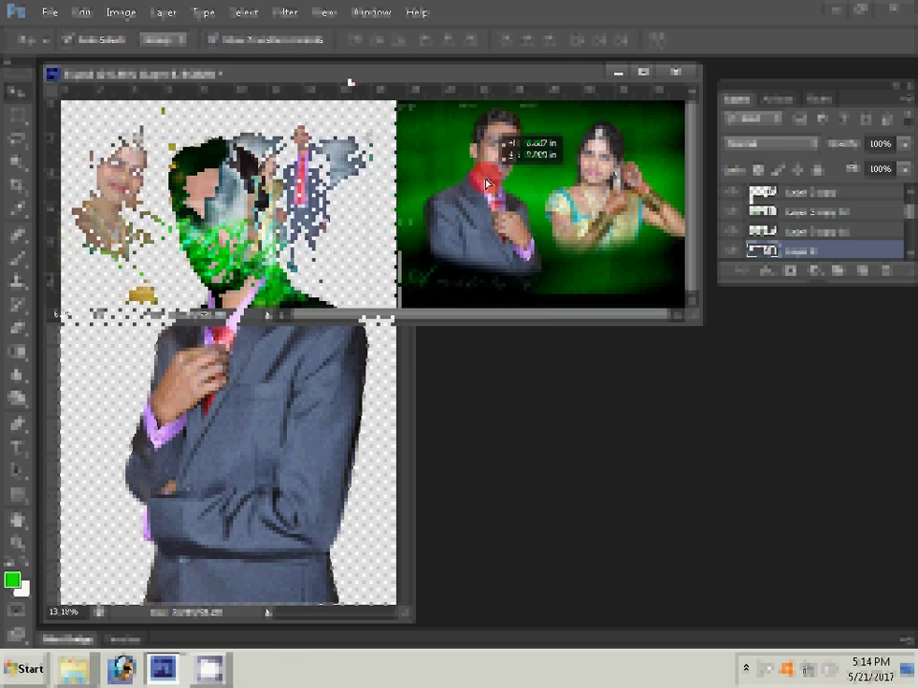
key("ctrl+shift+s")
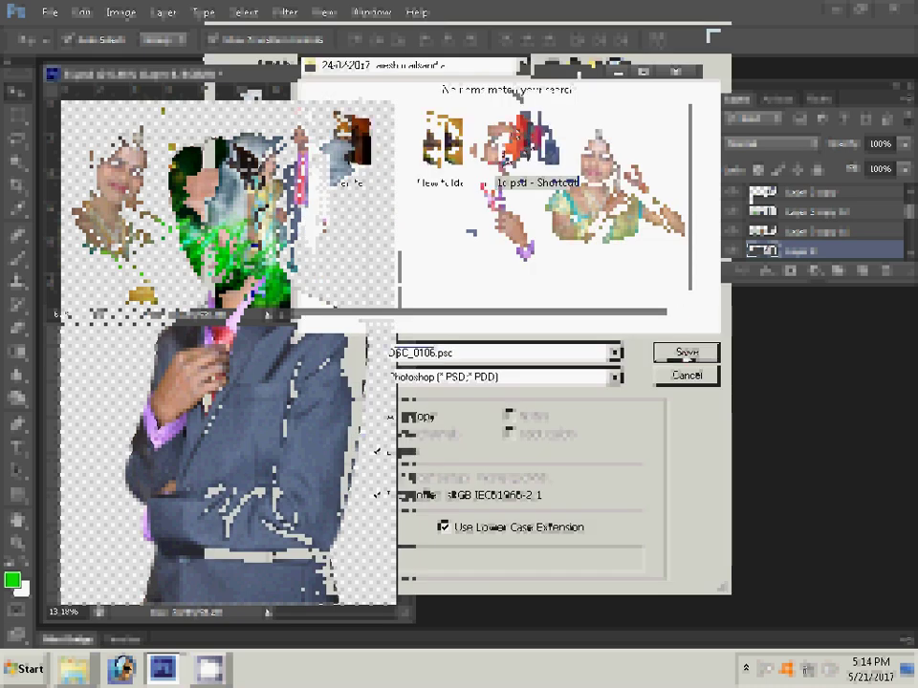
- Save the groom cutout as DSC_0106.psd, close its window, and bring up the Open dialog
double_click(524, 170)
left_click(686, 352)
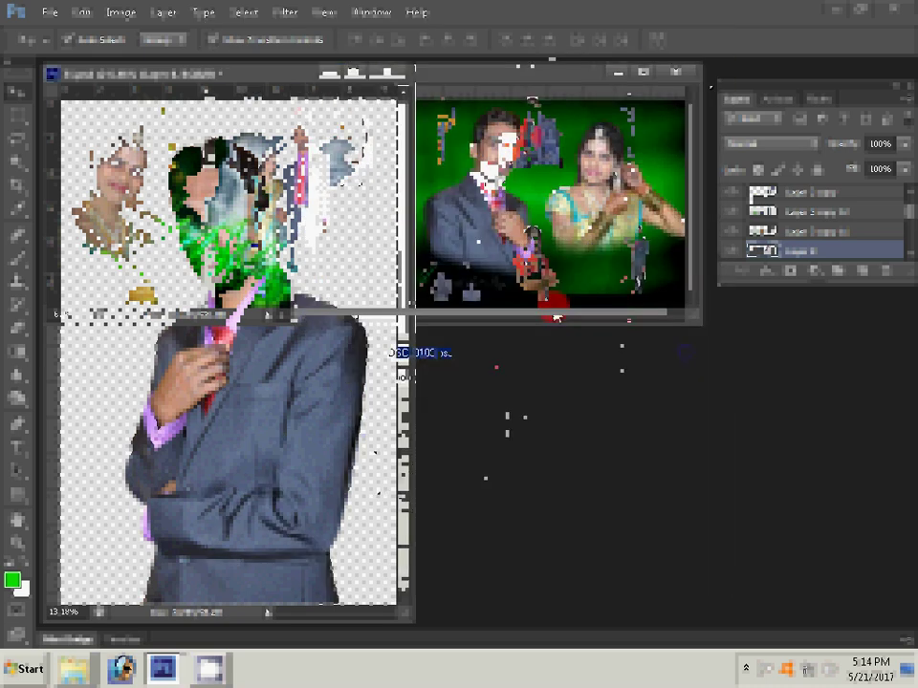
left_click(386, 76)
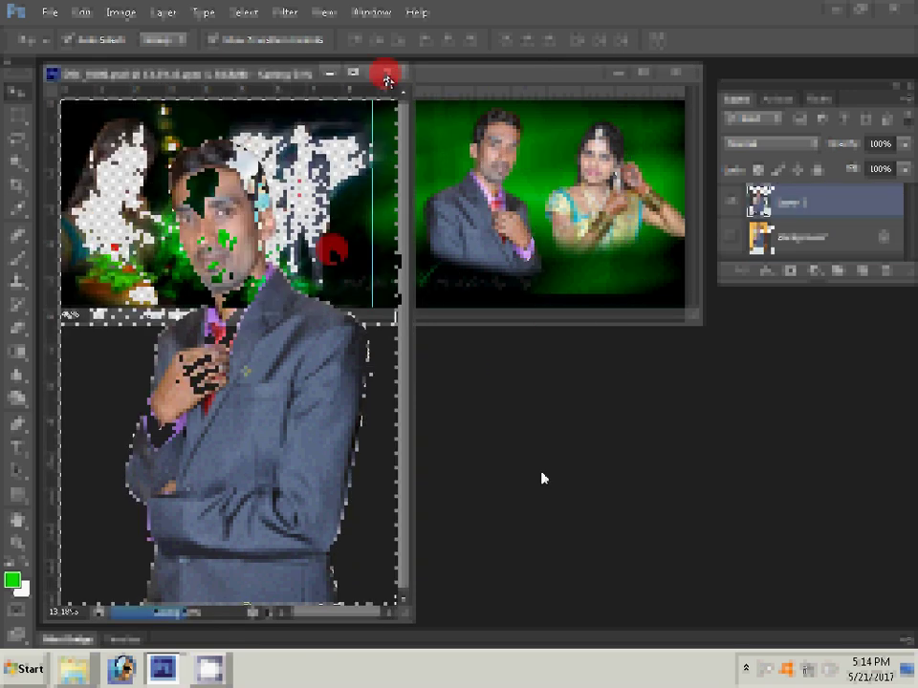
double_click(542, 478)
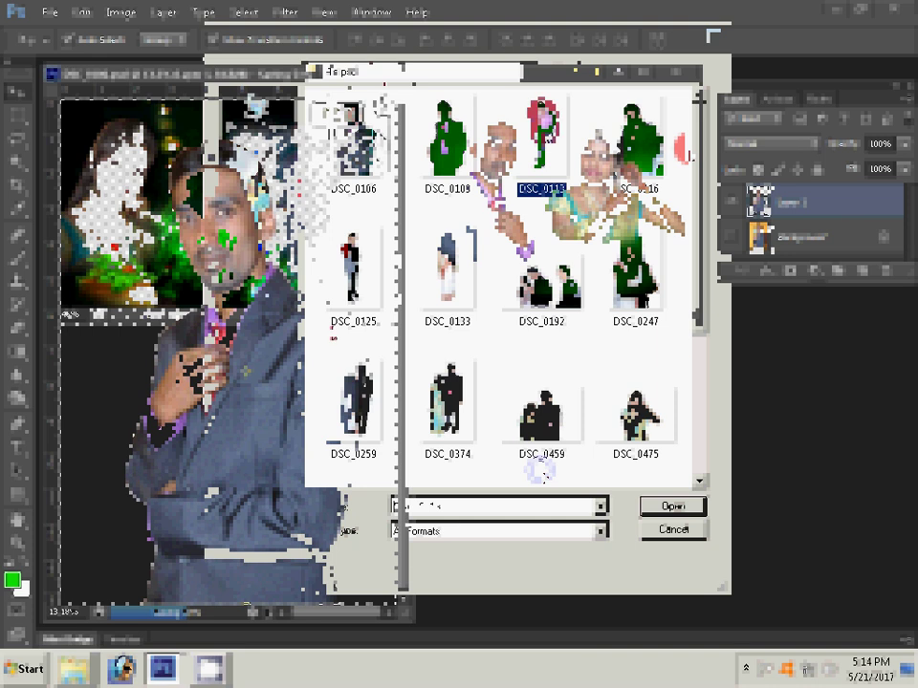
- Select and open the full-length groom photo DSC_0125 from the Open dialog
left_click(366, 279)
double_click(366, 280)
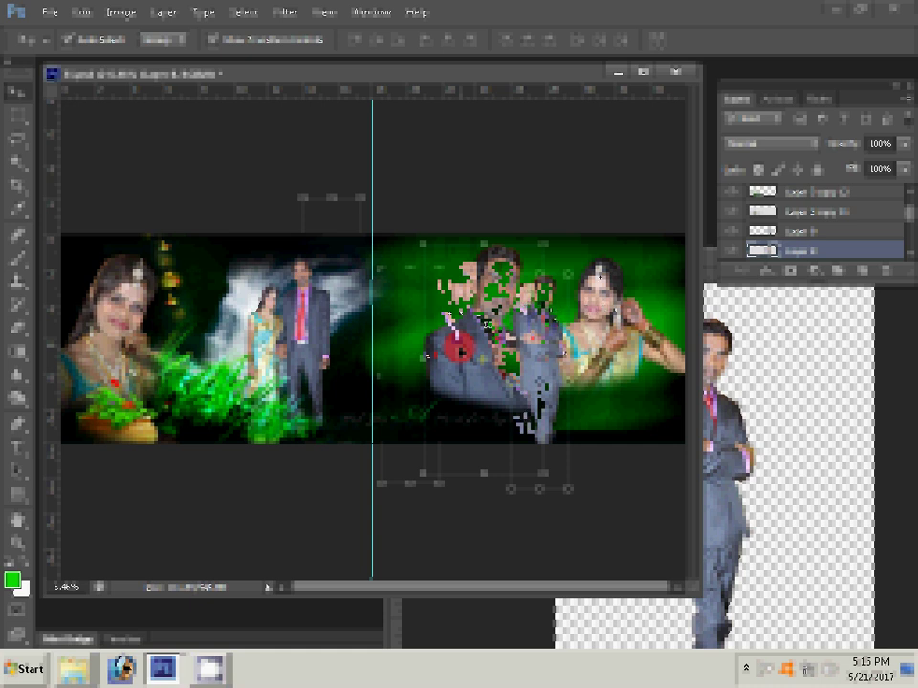
- Save the layered spread as Photoshop file 31.psd in a folder on Local Disk (G:)
left_click(46, 13)
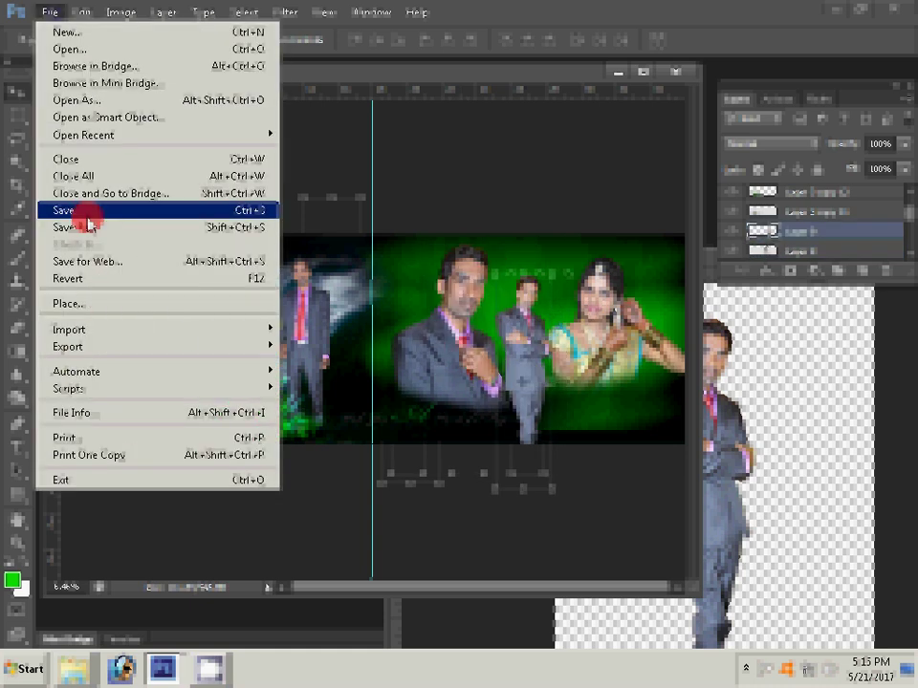
left_click(88, 227)
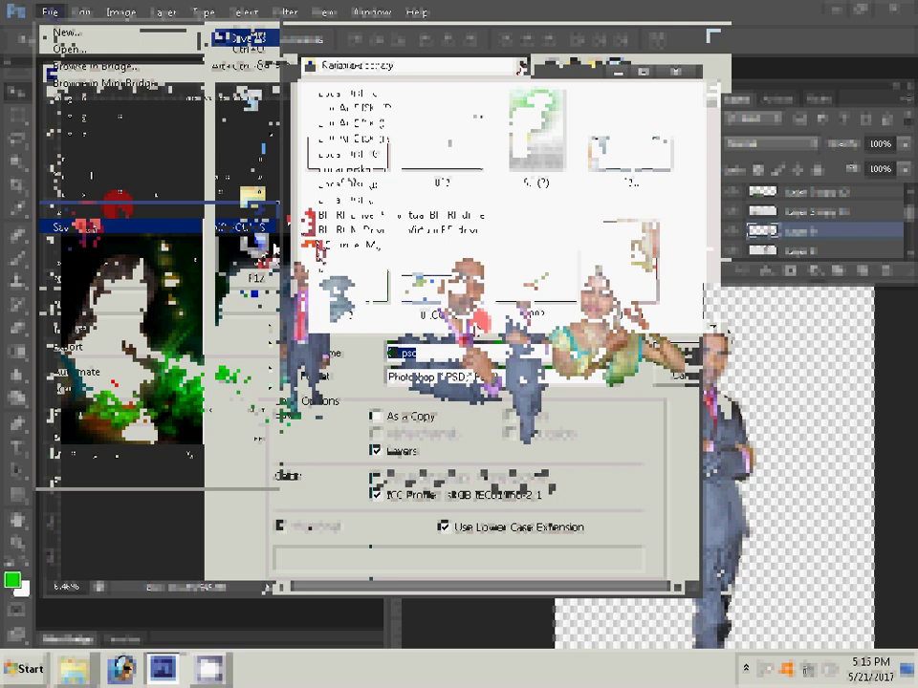
left_click(711, 354)
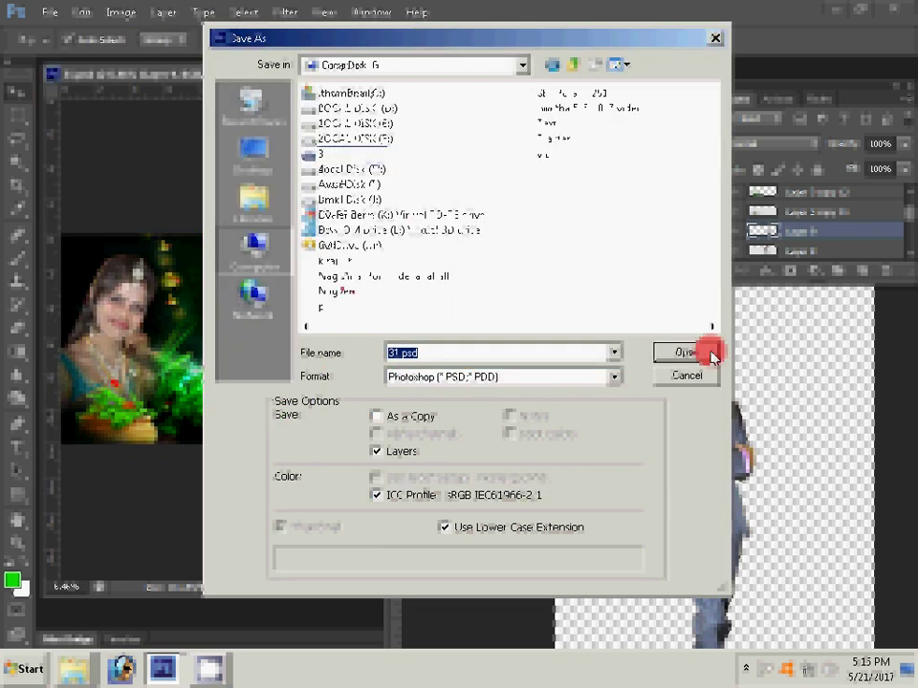
left_click(684, 352)
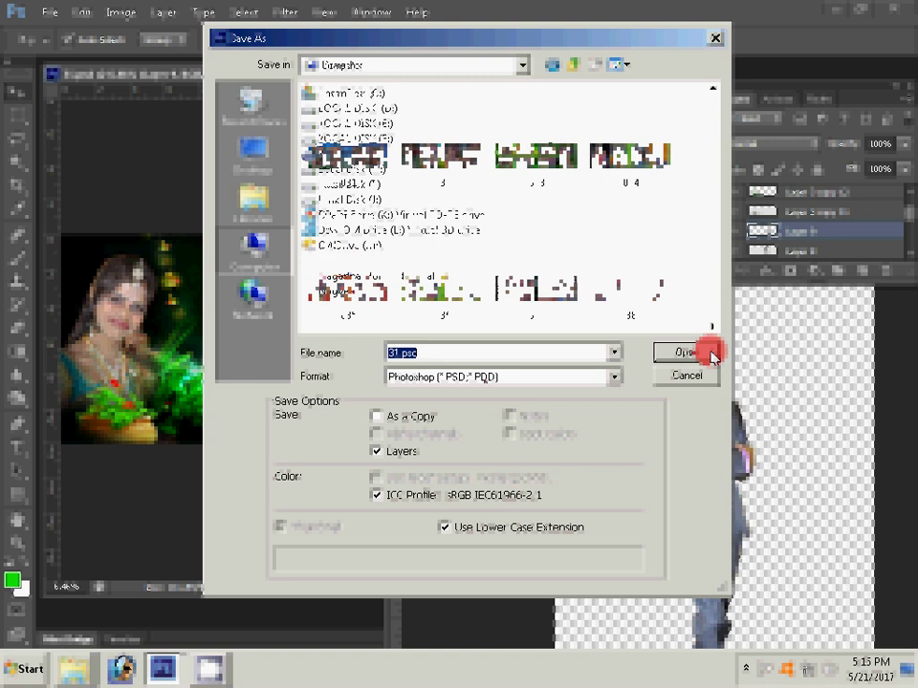
type("31")
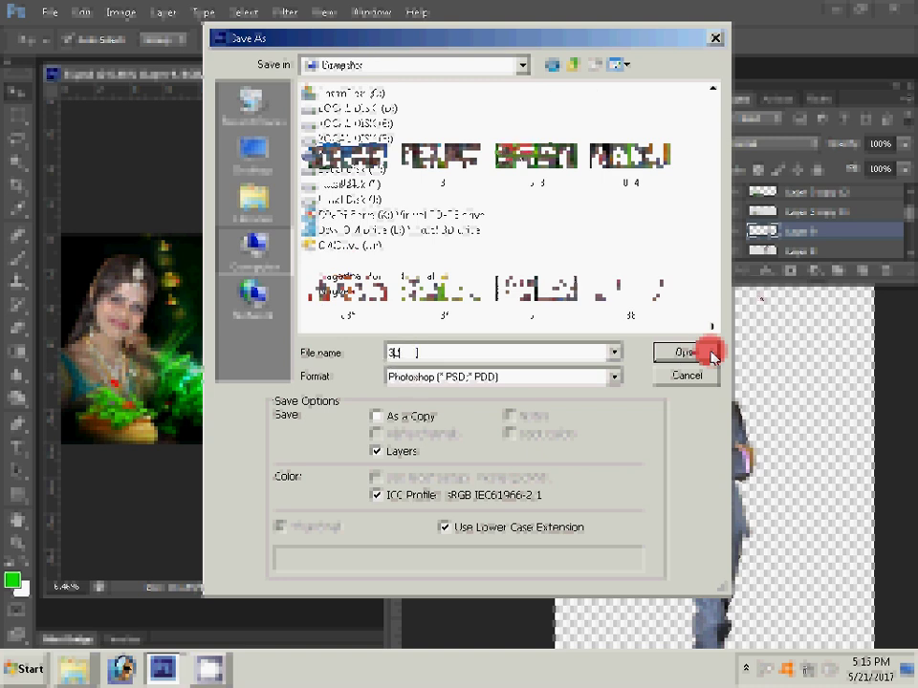
left_click(712, 356)
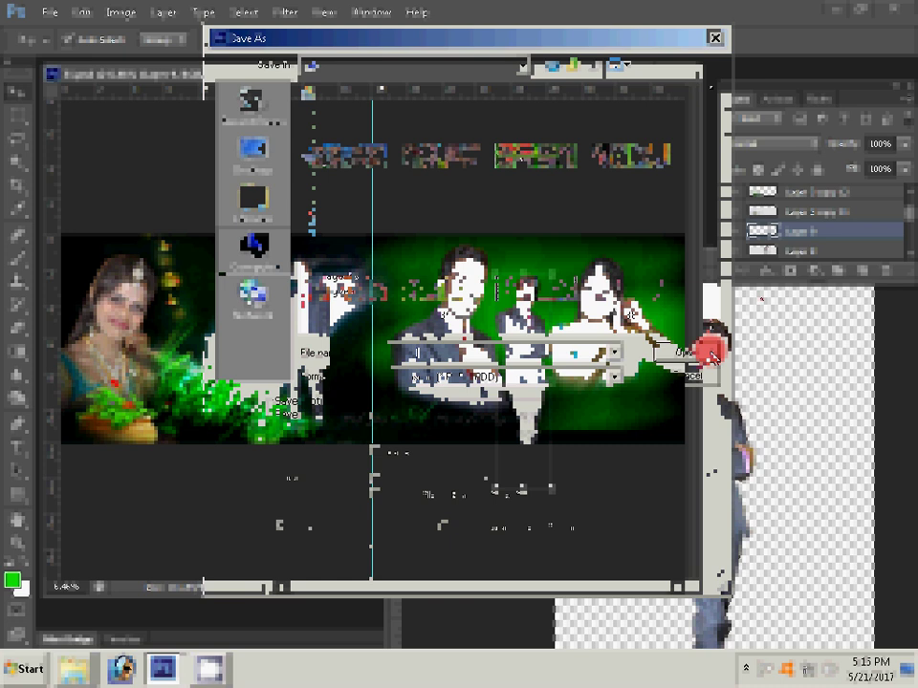